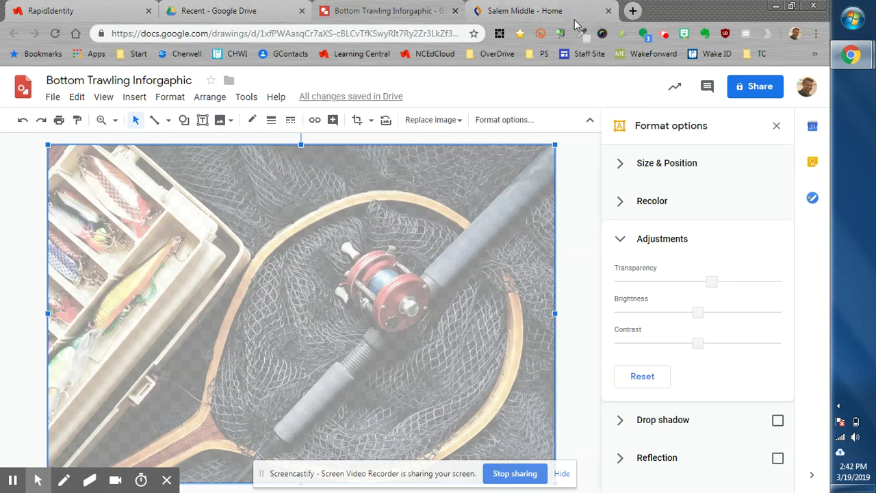
- Open flaticon.com in a new browser tab and look over its home page
click(633, 11)
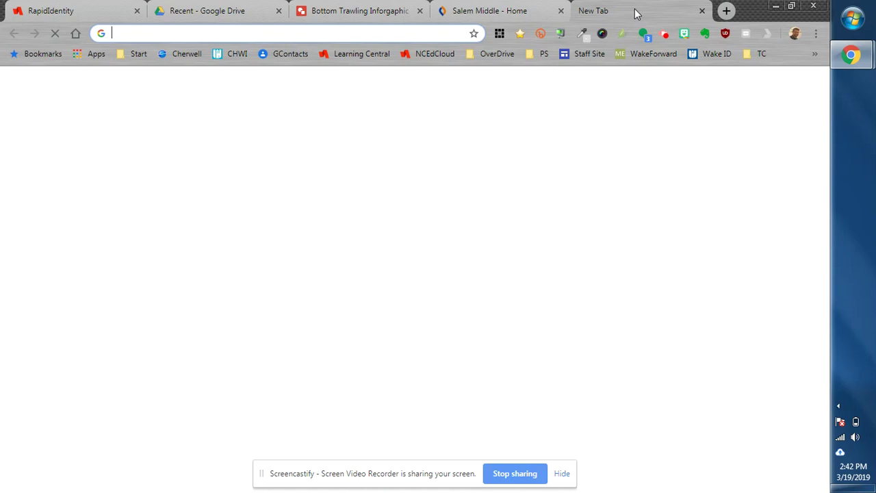
text(flatic)
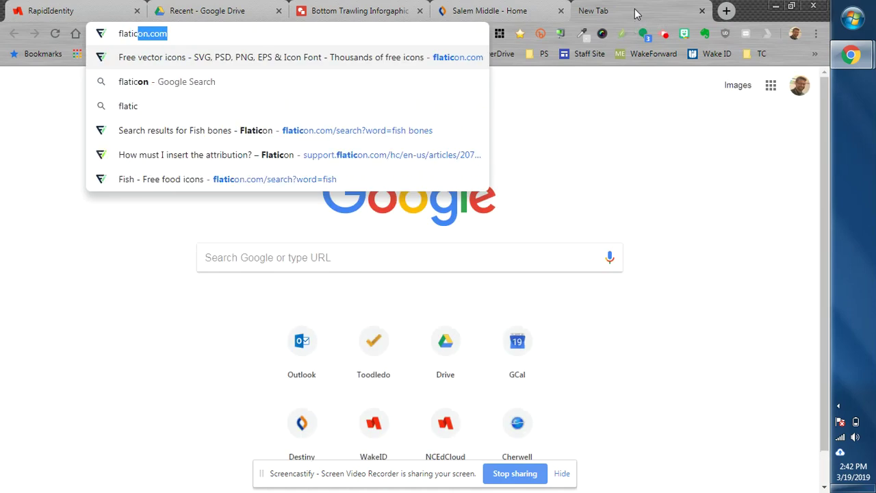
text(on.co)
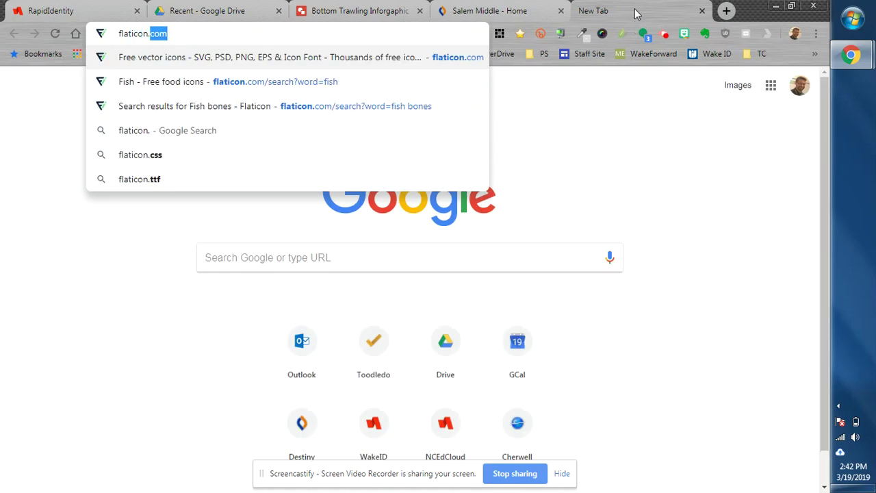
text(m)
key(Return)
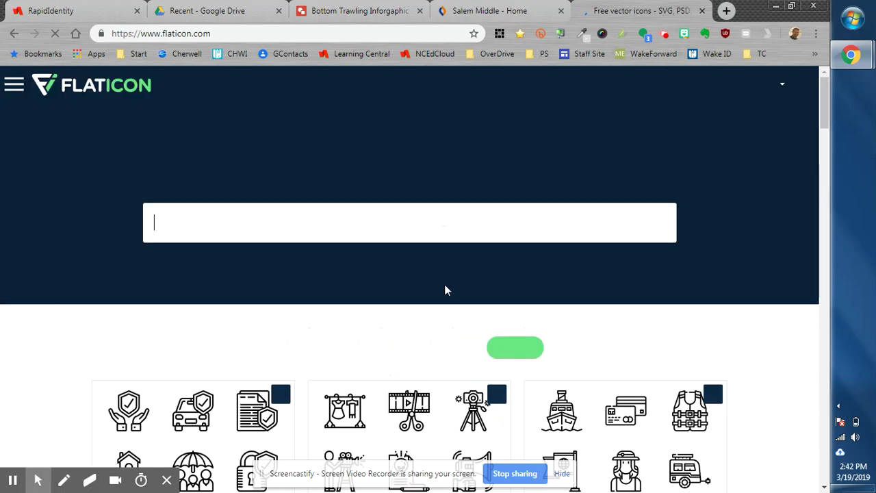
scroll(654, 365, down, 2)
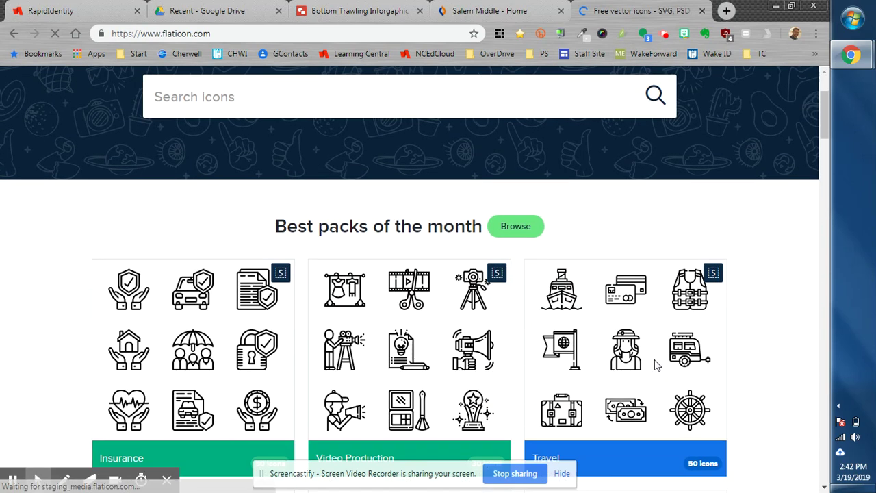
scroll(616, 308, up, 2)
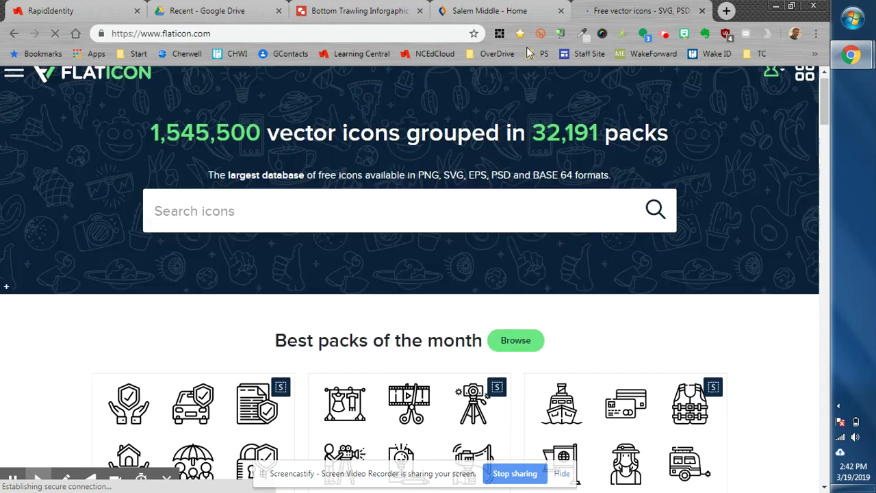
- Look over the icon tiles on the Salem Middle library home page, then return to Flaticon
click(488, 11)
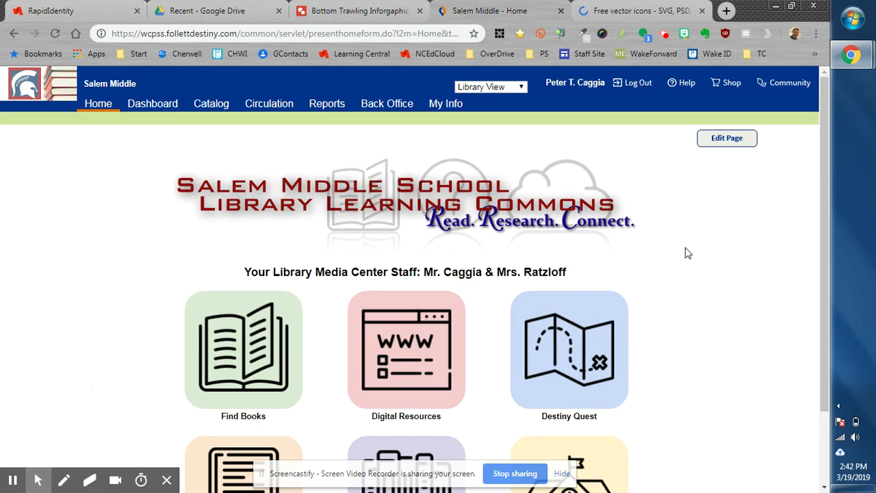
scroll(684, 250, down, 2)
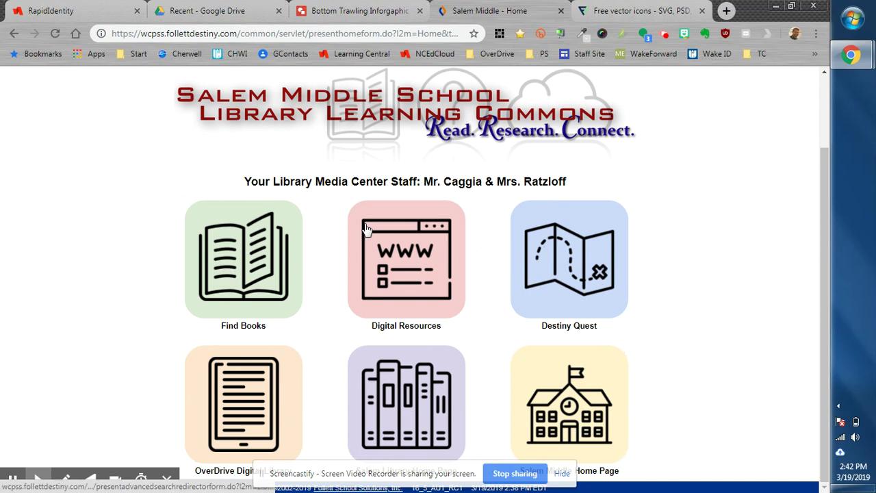
click(636, 14)
- Search Flaticon for "fish" and browse the resulting icons
click(322, 219)
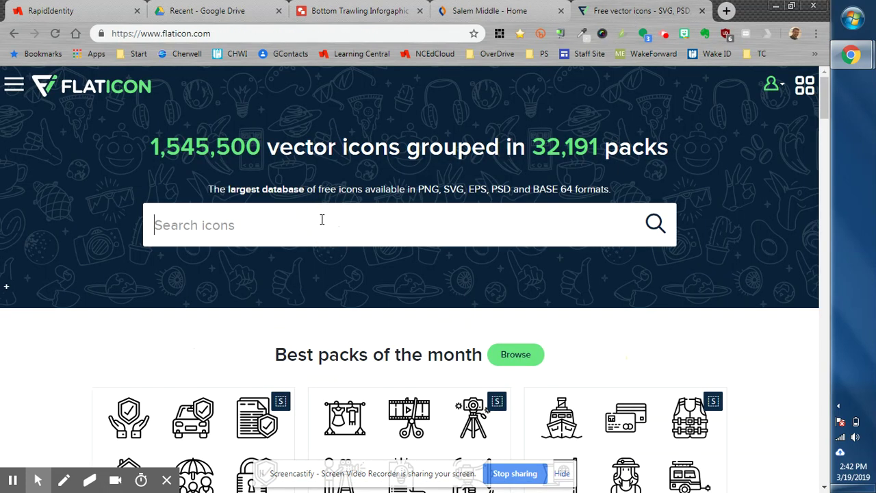
text(fish)
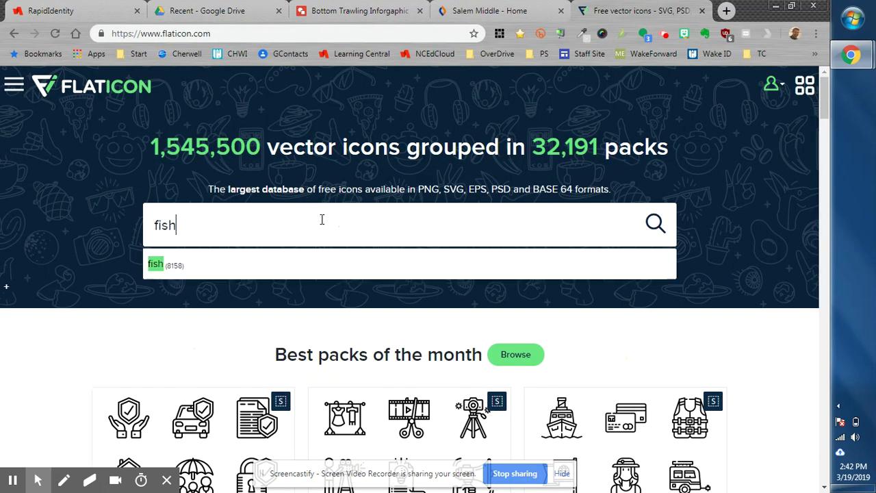
key(Return)
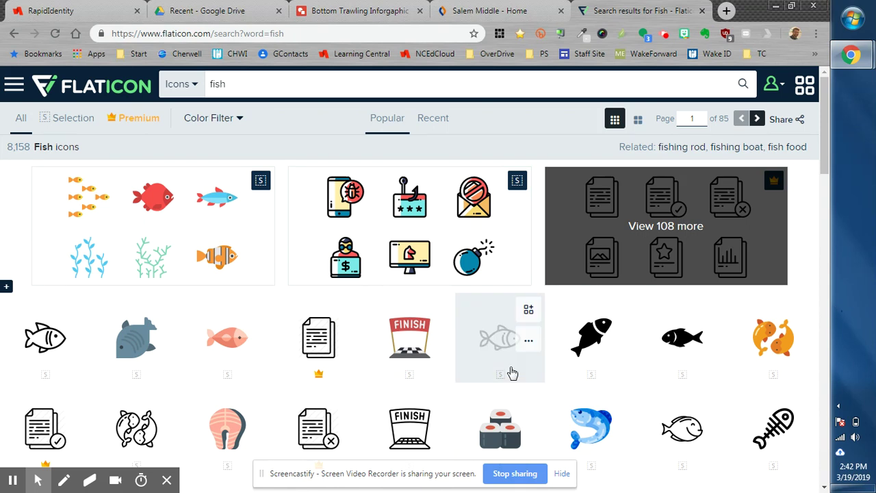
scroll(255, 355, down, 2)
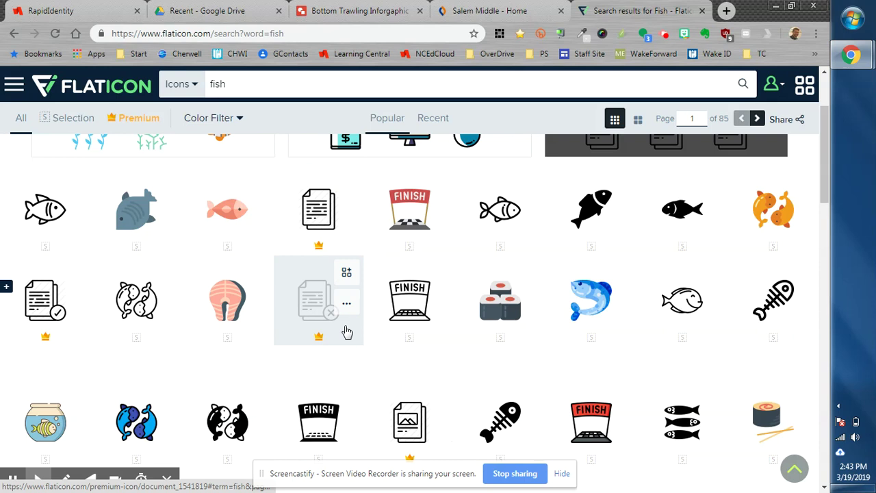
mouse_move(120, 115)
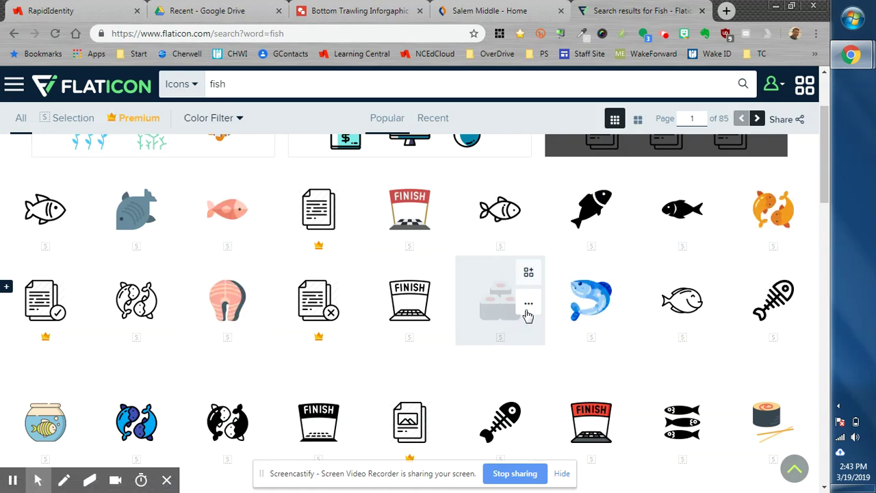
scroll(527, 312, up, 2)
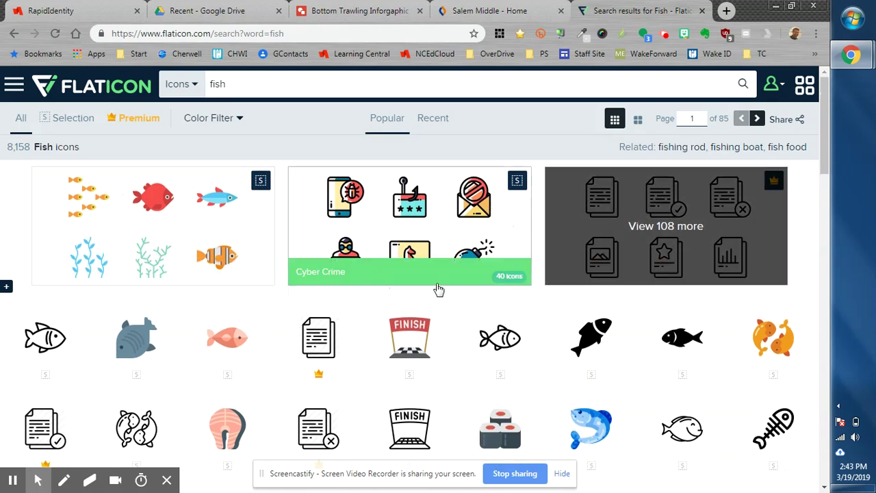
- Open the black outlined fish icon's page, close the Shutterstock pop-up window, and copy the fish image
click(500, 349)
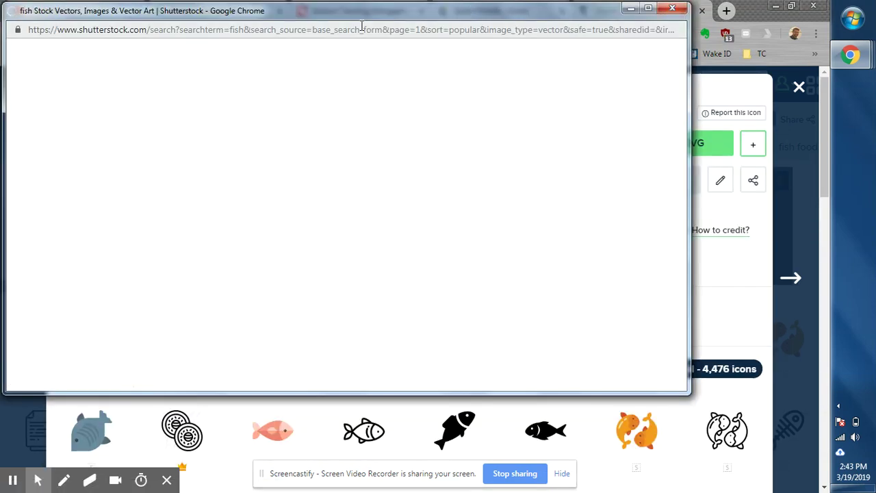
click(673, 8)
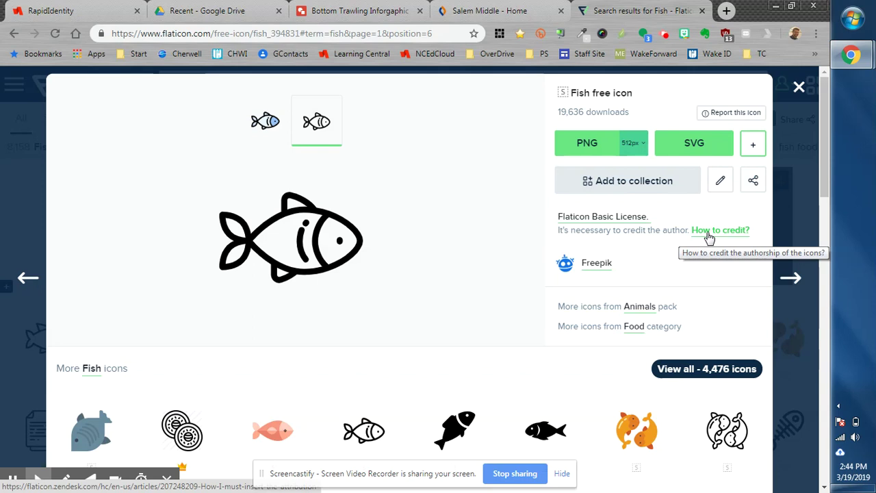
right_click(306, 248)
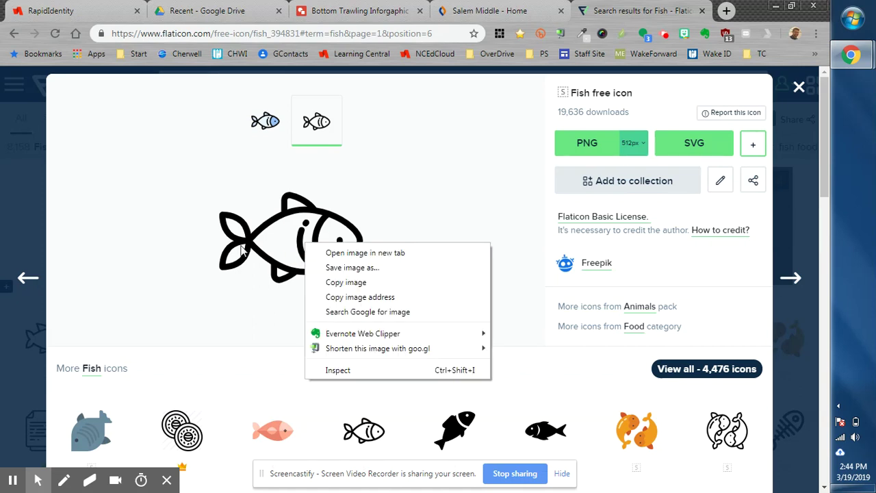
click(335, 283)
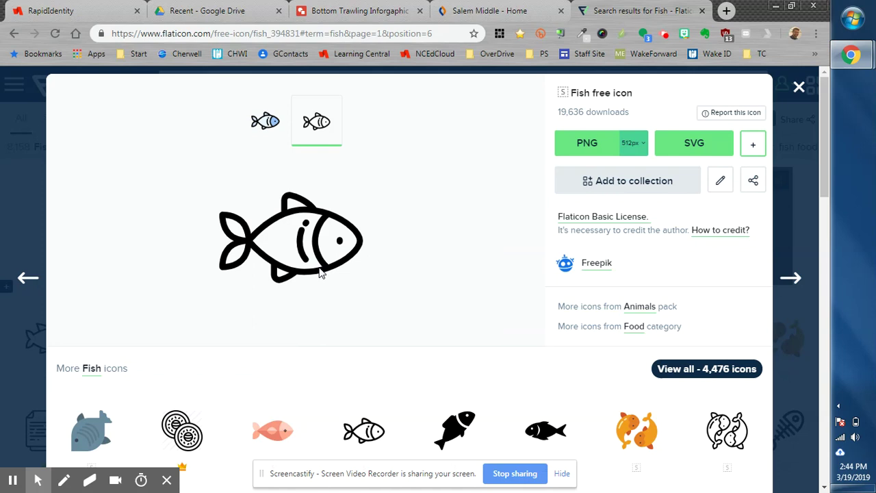
- Paste the fish icon into the Bottom Trawling drawing and place it small over the tackle box
click(359, 10)
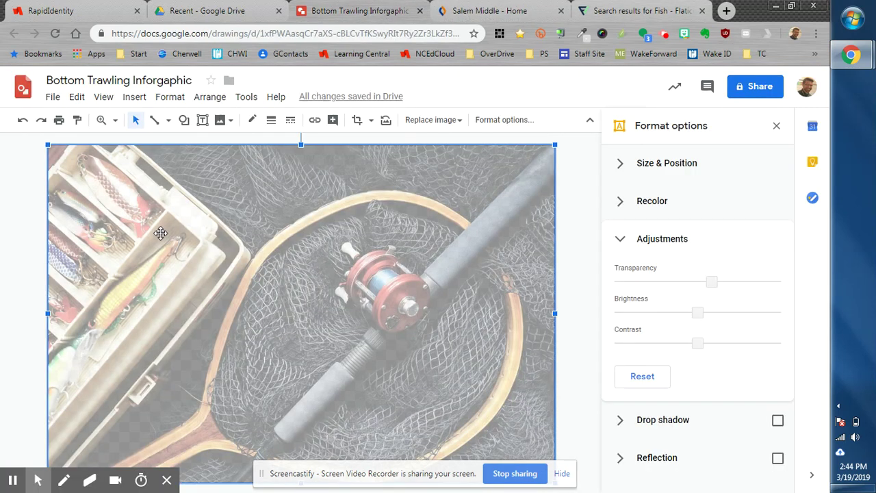
right_click(116, 221)
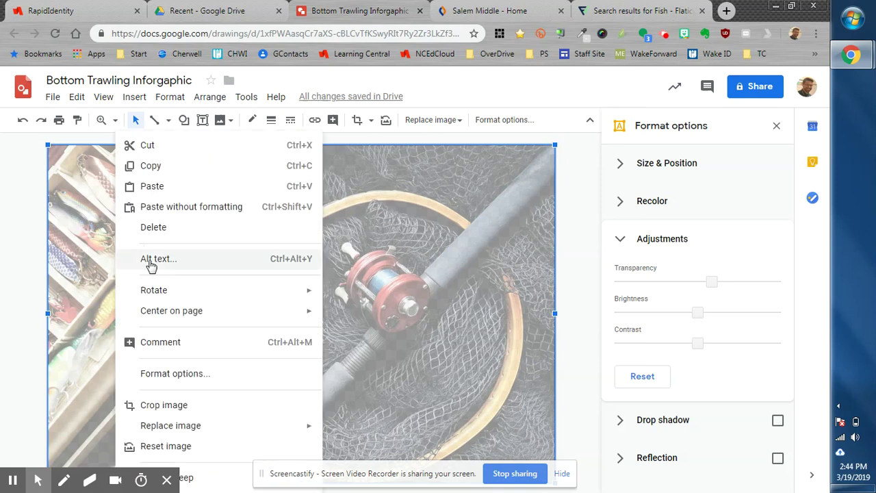
click(160, 195)
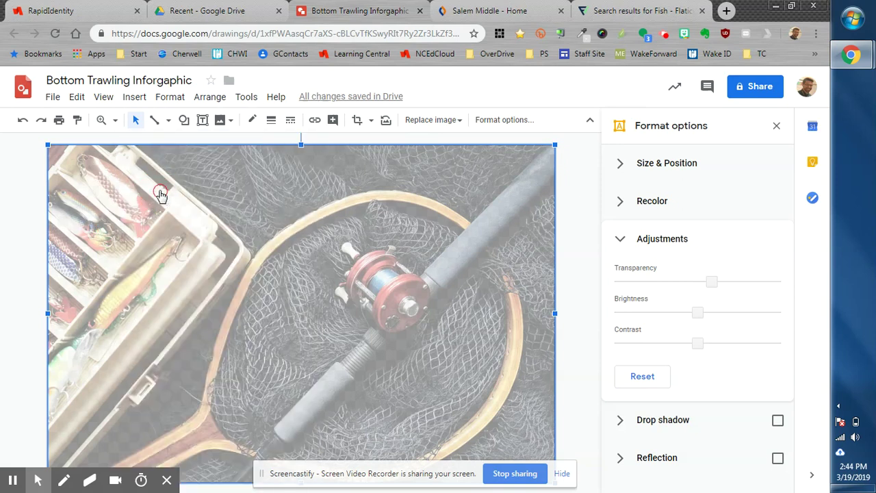
drag(320, 334, 104, 235)
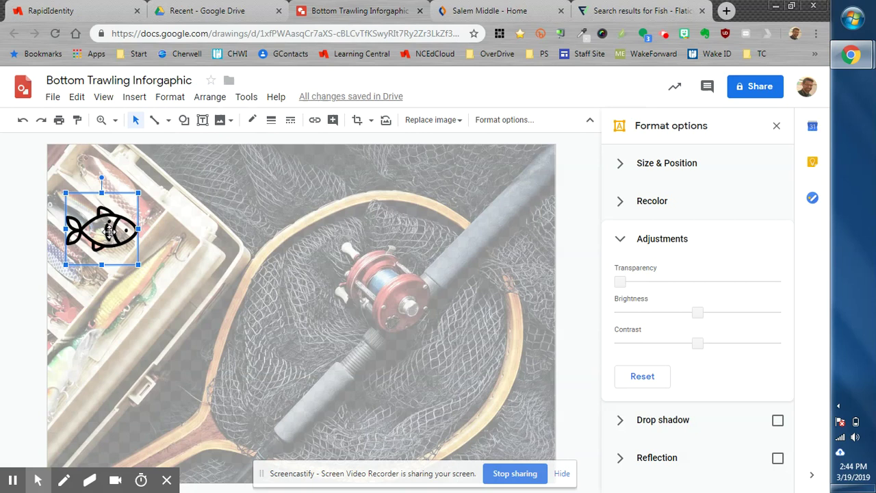
- Copy the fish icon placed in the drawing to the clipboard
right_click(108, 233)
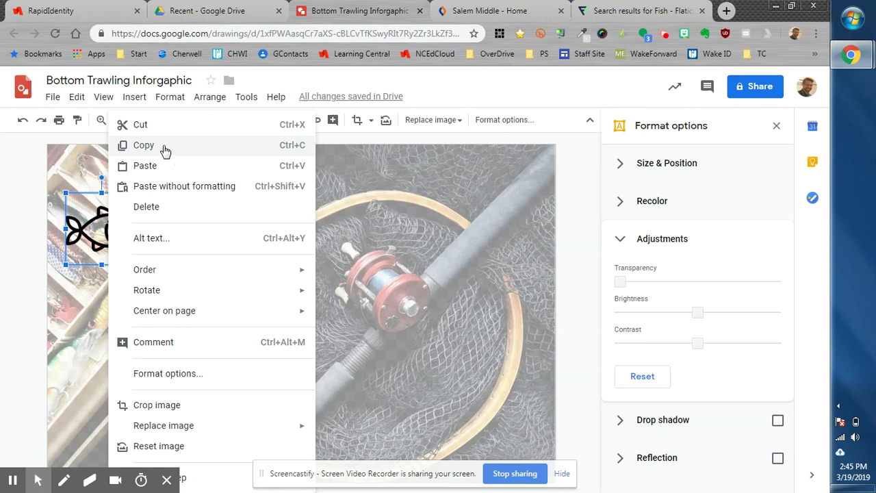
click(165, 149)
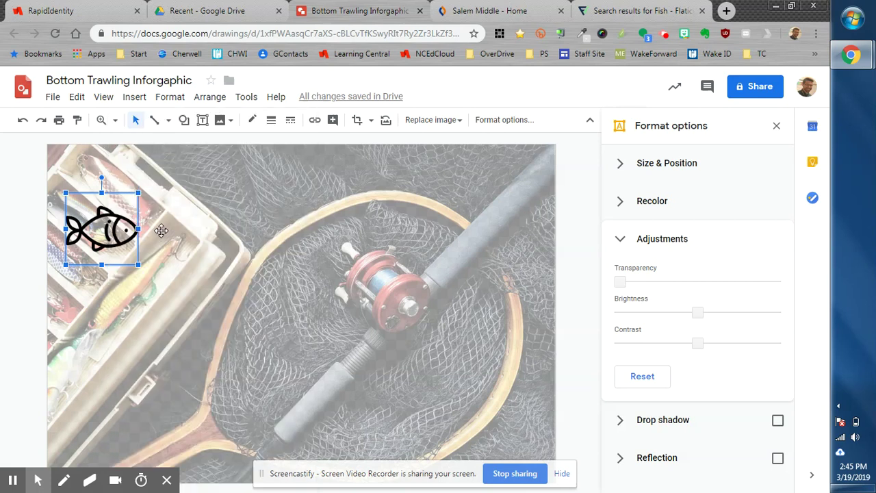
right_click(164, 230)
click(197, 166)
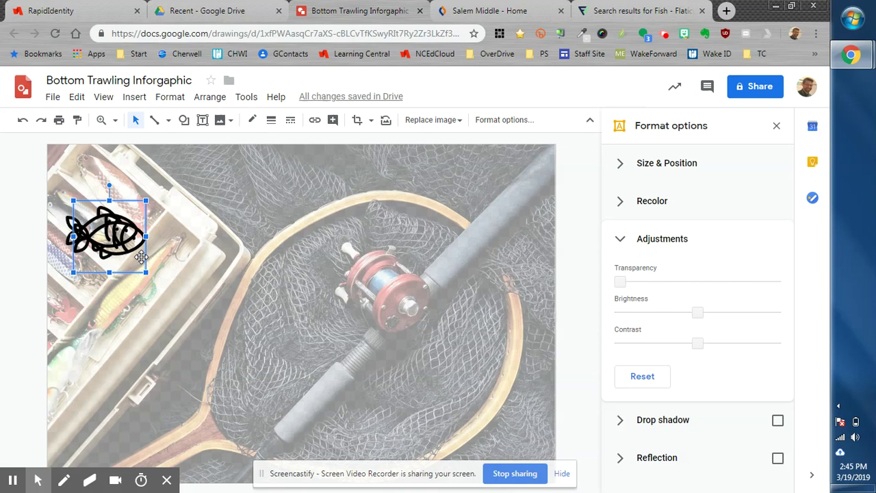
drag(141, 256, 179, 294)
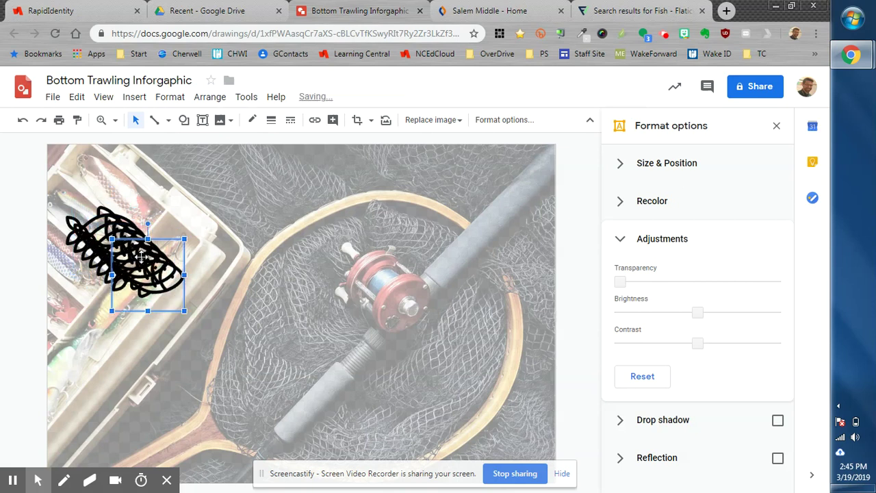
click(24, 122)
click(24, 122)
click(24, 121)
- Paste six copies of the fish icon and spread them across the upper part of the drawing
click(109, 232)
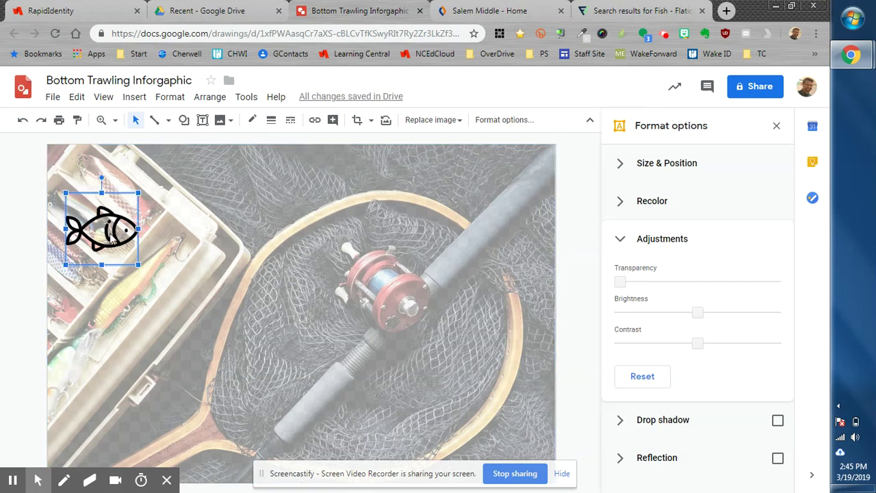
key(ctrl+v)
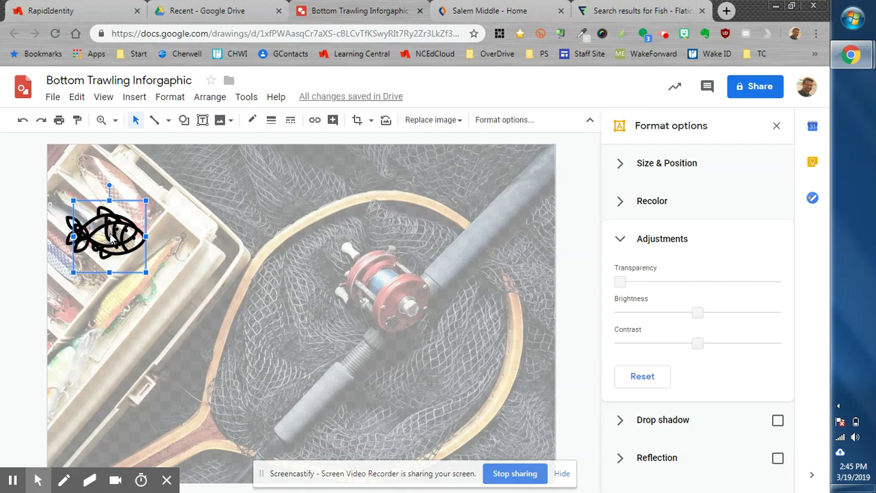
drag(112, 236, 347, 236)
drag(133, 268, 431, 234)
drag(156, 258, 286, 222)
drag(132, 250, 210, 214)
drag(118, 245, 212, 231)
- Shrink the leftmost fish to about half size and place it near the drawing's left edge
click(118, 232)
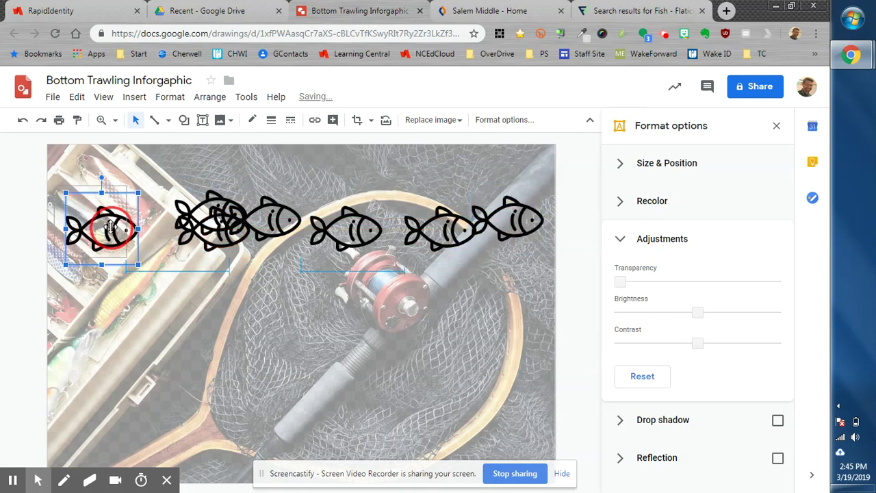
drag(143, 254, 132, 246)
click(126, 246)
click(95, 219)
drag(126, 257, 122, 204)
- Shrink the second fish and place it directly beside the first small fish
click(205, 233)
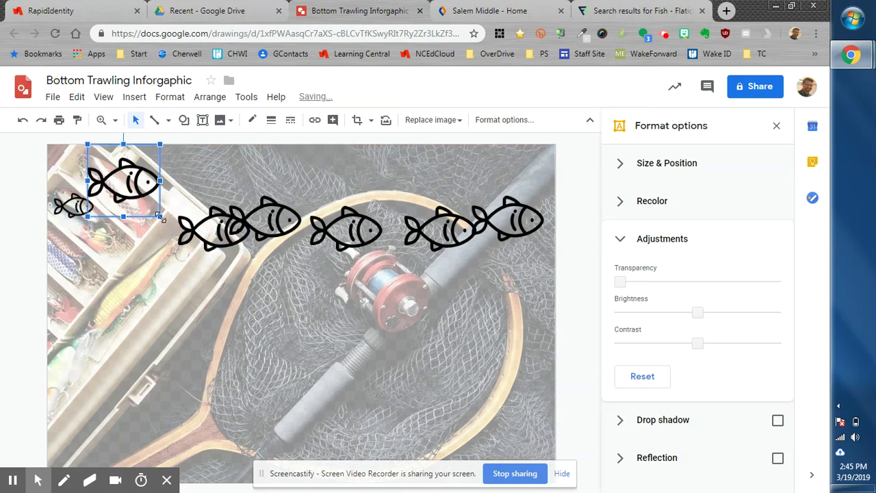
click(120, 179)
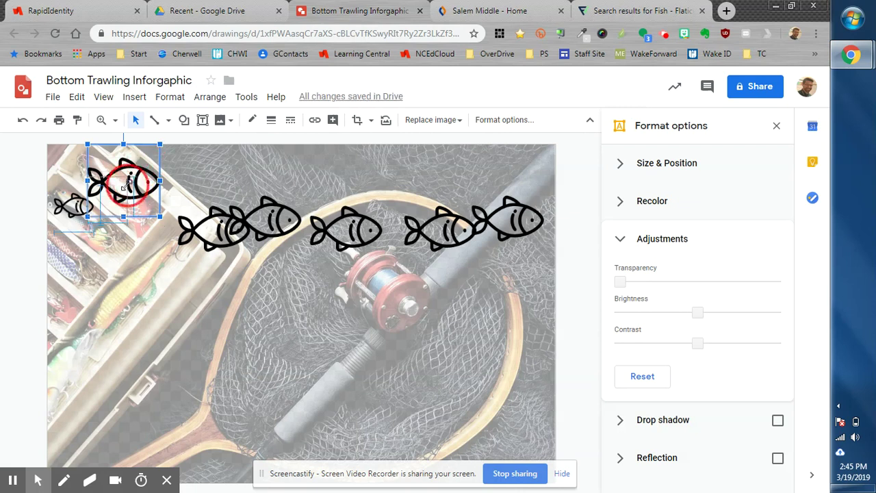
mouse_move(115, 195)
mouse_down()
mouse_move(102, 205)
mouse_move(112, 207)
mouse_up()
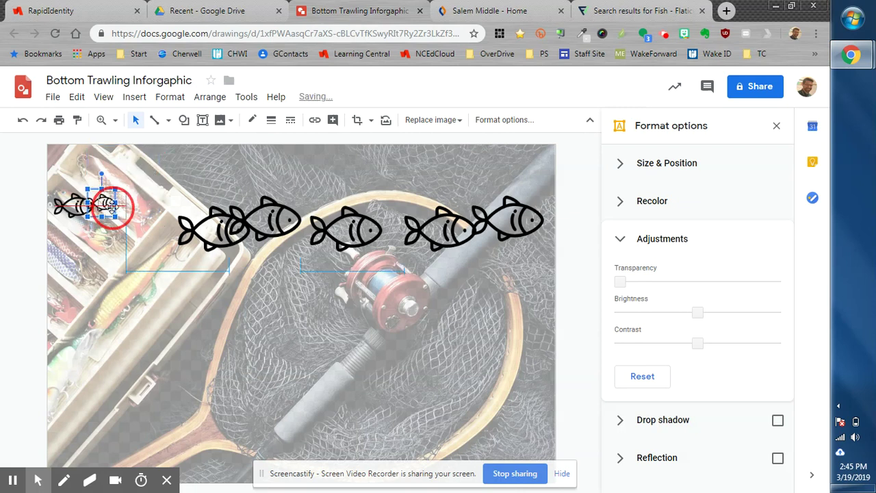
- Shrink the third fish and place it beside the second one over the tackle box
drag(191, 213, 150, 189)
drag(208, 170, 180, 198)
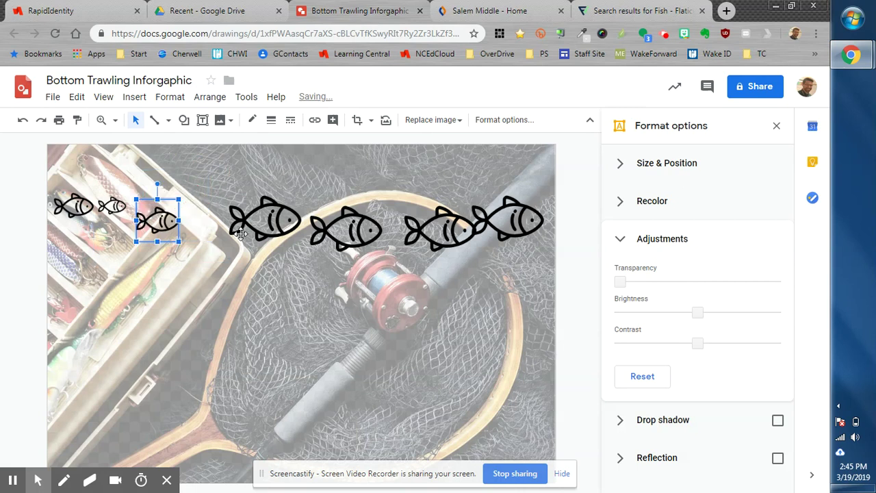
drag(156, 223, 154, 201)
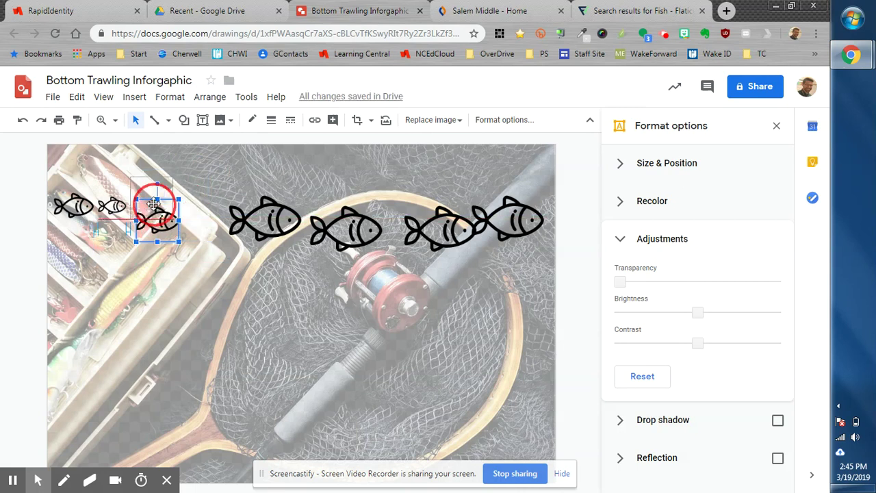
- Undo the resizing, moving and pasting of the fish copies until only the original full-size fish remains
click(113, 209)
click(23, 120)
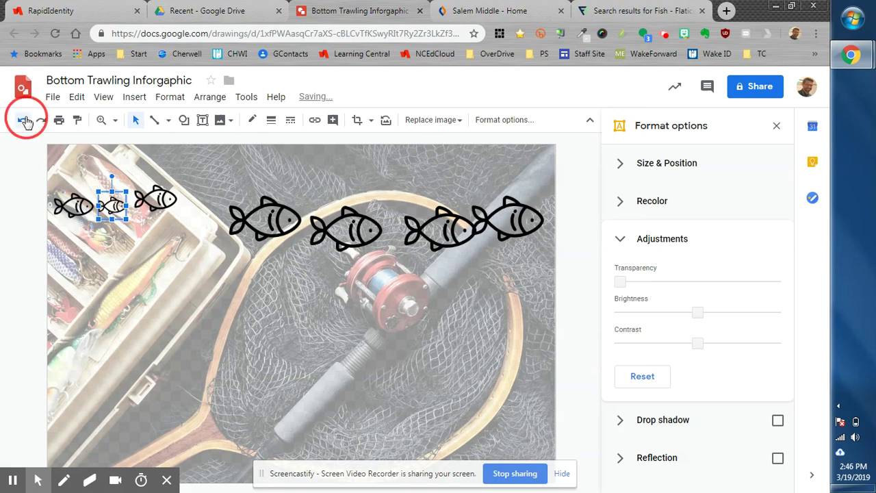
click(23, 120)
click(23, 120)
click(23, 120)
click(23, 120)
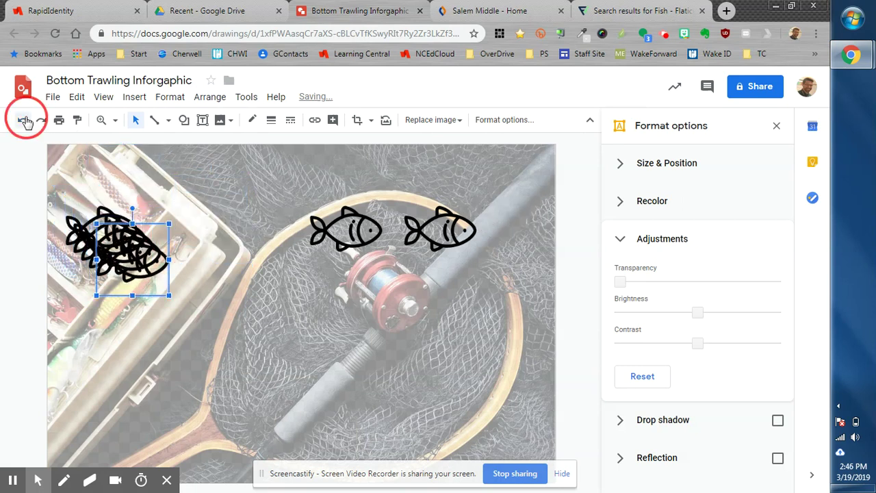
click(23, 120)
click(23, 120)
click(24, 120)
click(23, 119)
click(23, 119)
click(23, 120)
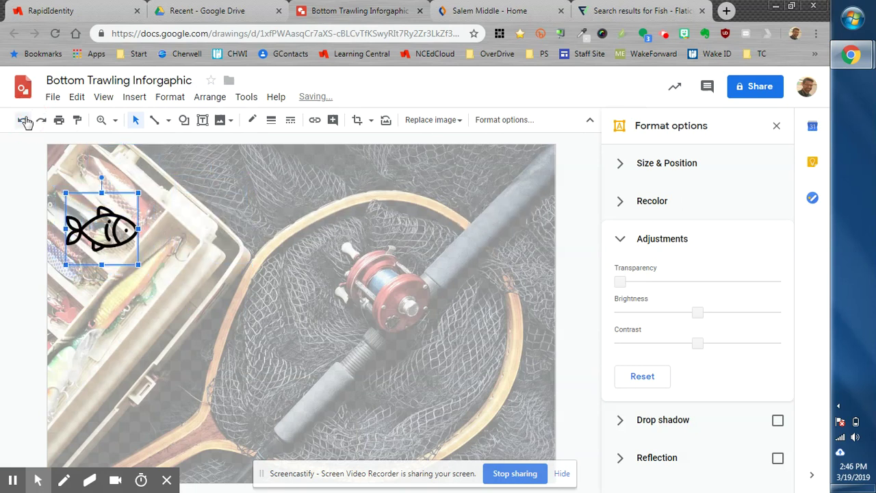
- Shrink the remaining fish to about half size, then paste seven copies of it and spread them around the tackle box
drag(138, 264, 108, 222)
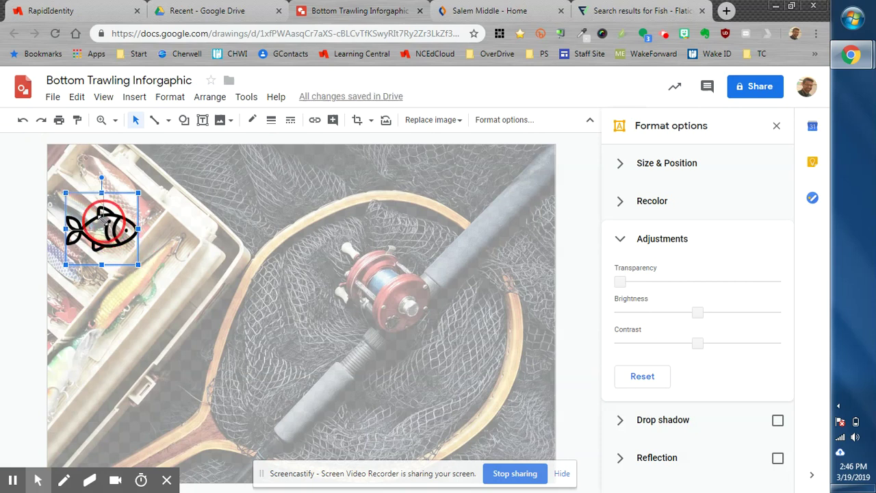
drag(102, 218, 102, 222)
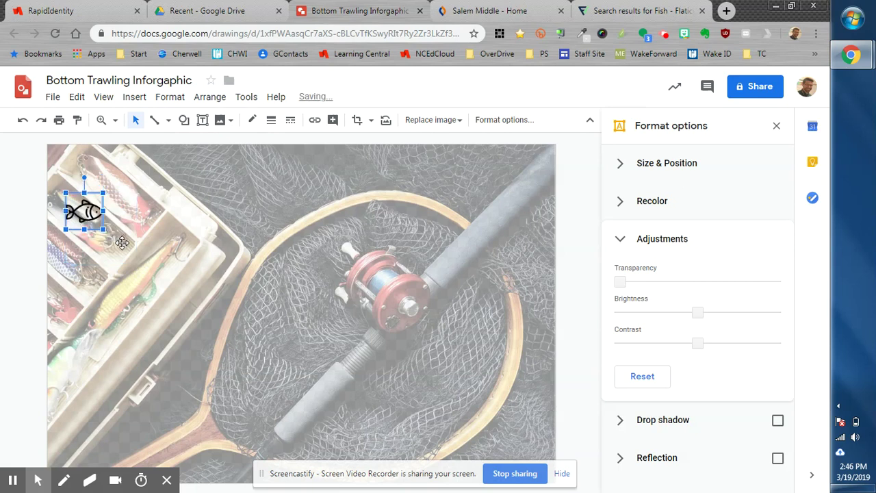
drag(119, 250, 230, 211)
drag(98, 229, 114, 261)
drag(98, 227, 119, 269)
drag(87, 213, 84, 267)
- Line up four fish copies in an evenly spaced row beside the first fish and pull the two overlapping copies apart
click(157, 208)
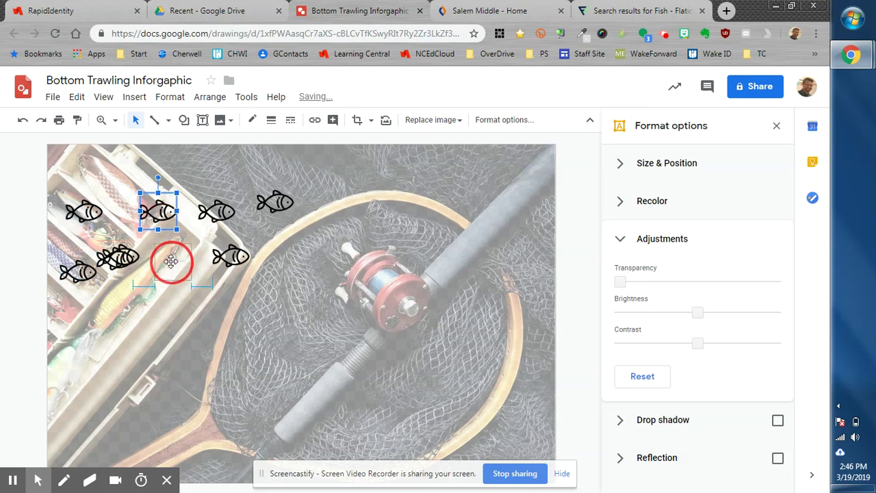
mouse_move(138, 214)
mouse_down()
mouse_move(145, 209)
mouse_move(119, 210)
mouse_move(127, 210)
mouse_up()
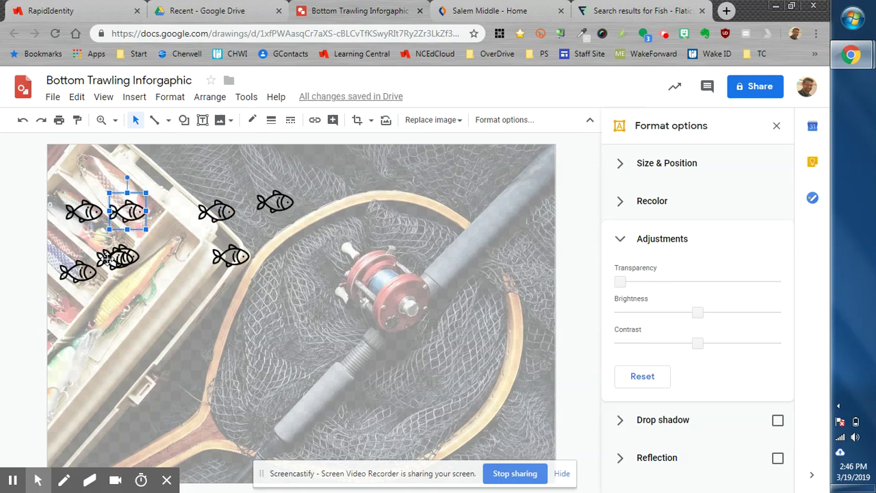
drag(116, 257, 143, 283)
drag(207, 208, 173, 212)
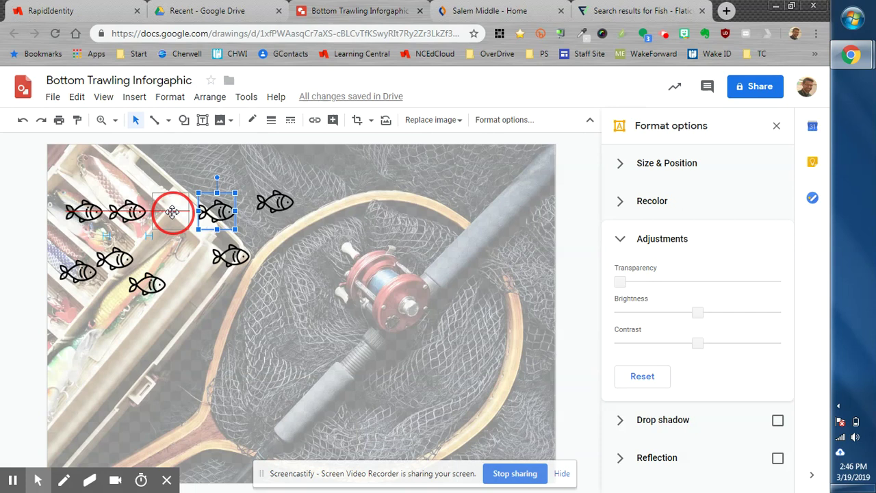
drag(173, 211, 170, 210)
drag(228, 252, 213, 206)
drag(274, 198, 254, 210)
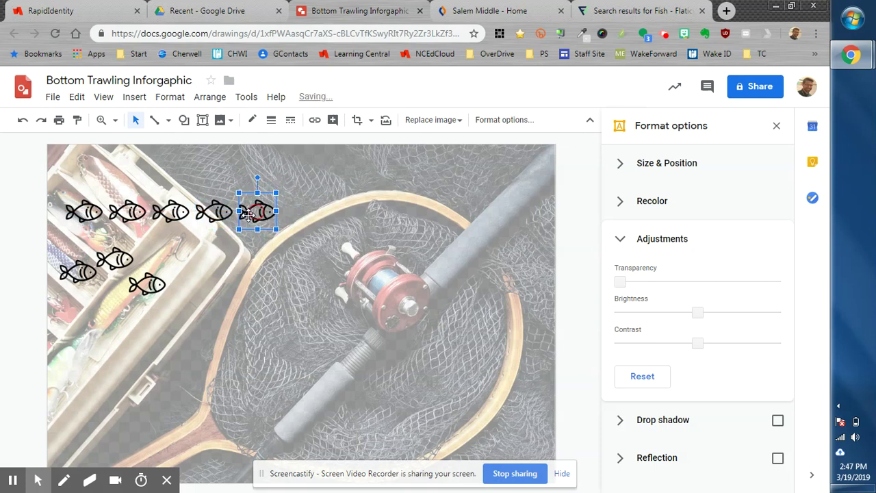
- Extend the row with a sixth and seventh fish from the loose copies, keeping the same spacing
click(149, 280)
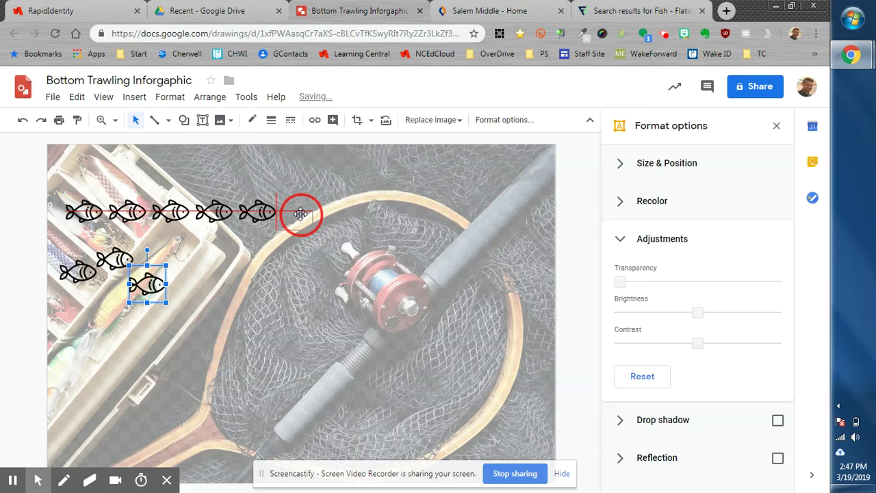
mouse_move(303, 212)
mouse_down()
mouse_move(298, 198)
mouse_move(306, 209)
mouse_up()
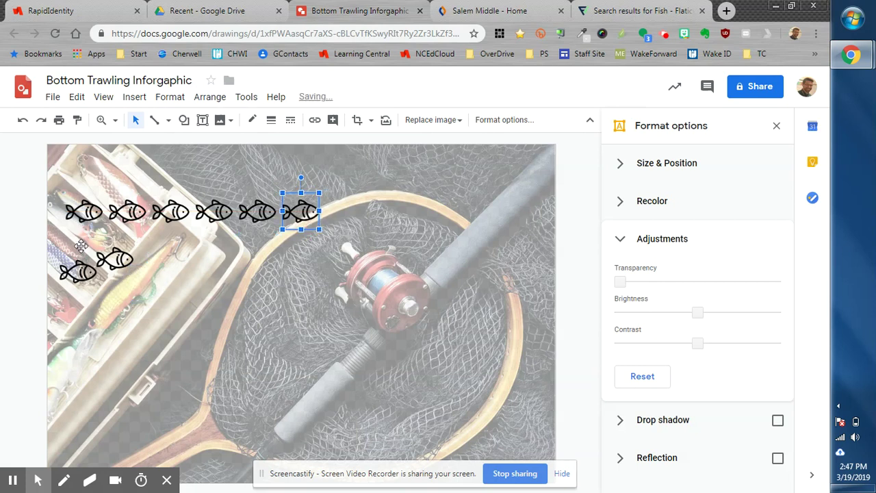
drag(112, 260, 345, 210)
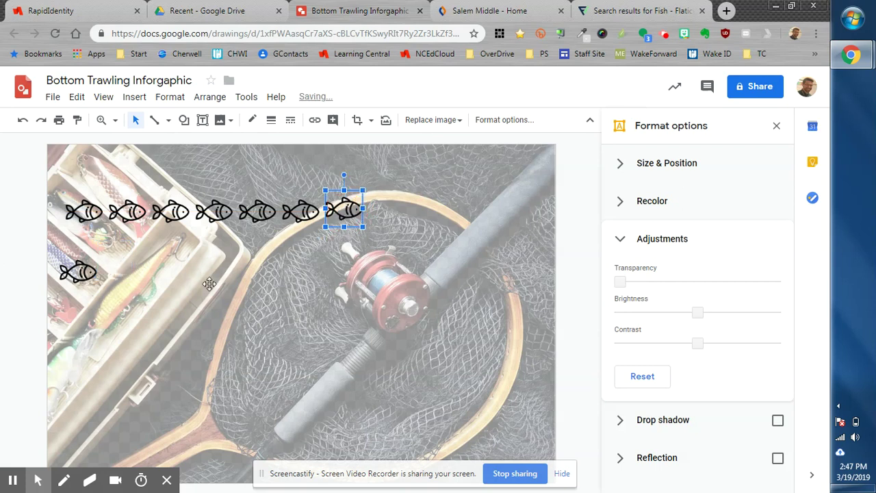
click(309, 289)
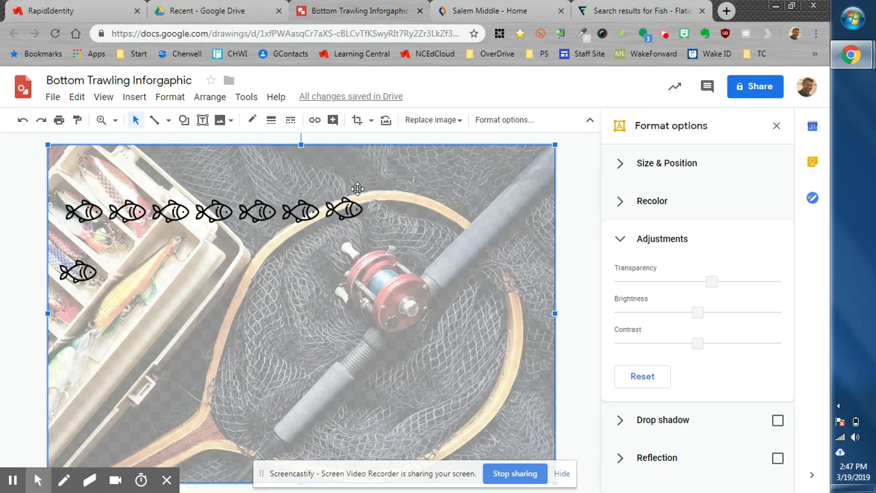
- Switch to Flaticon and look up the required attribution wording and the fish icon's author
click(630, 10)
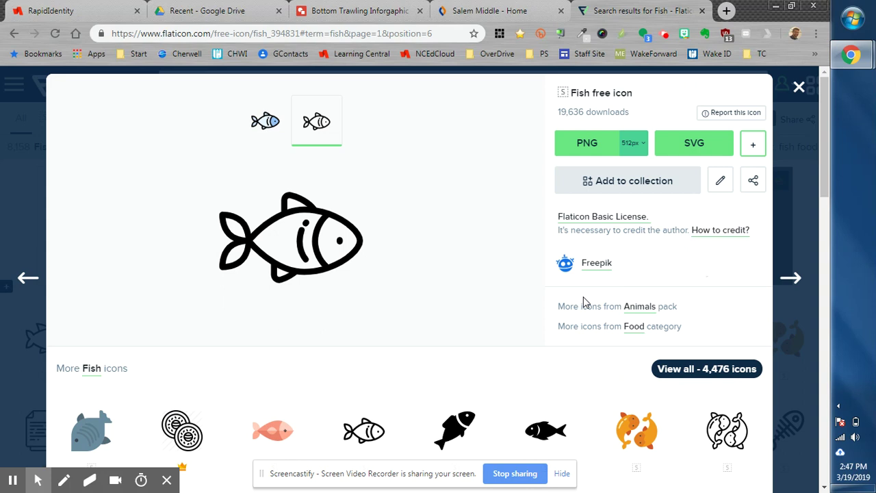
click(713, 236)
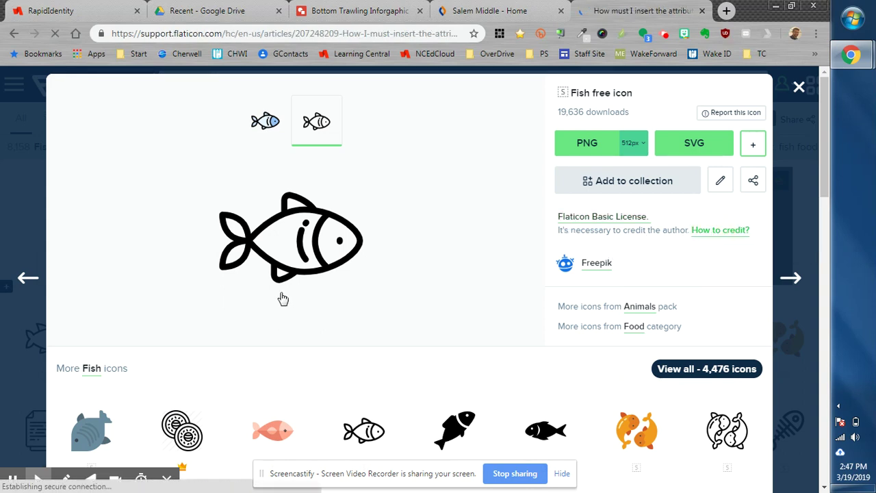
scroll(349, 295, down, 4)
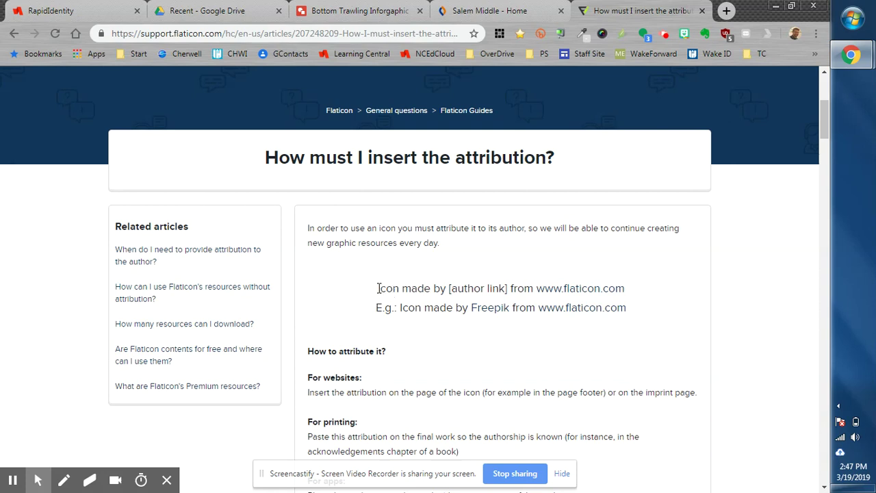
drag(378, 288, 632, 287)
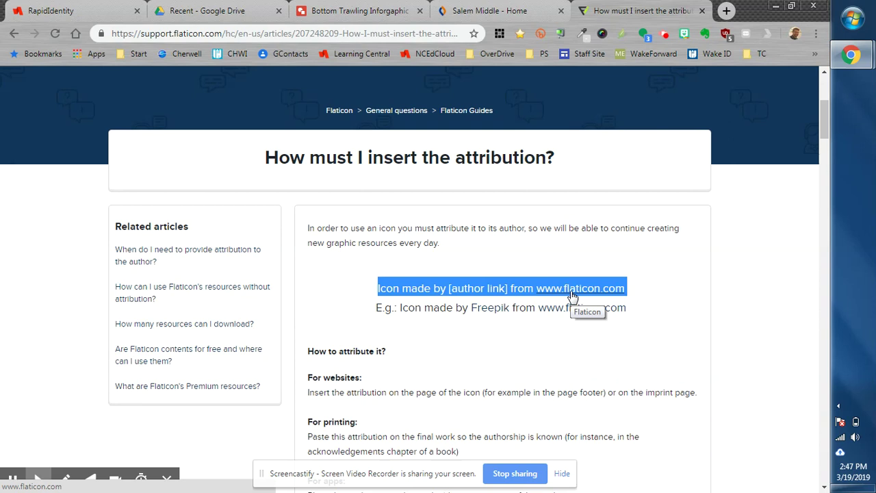
click(14, 34)
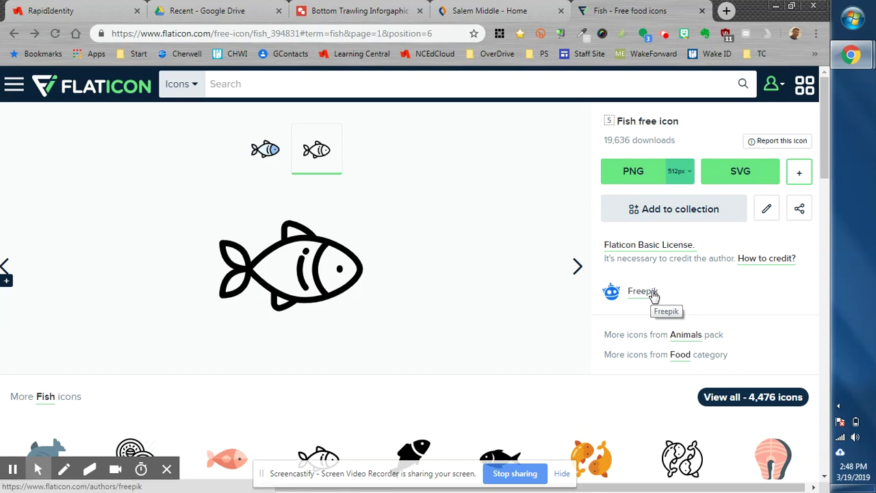
- Back in the drawing, add a text box in the lower-left corner reading "Icon made by Freepik from flaticon.com"
click(347, 7)
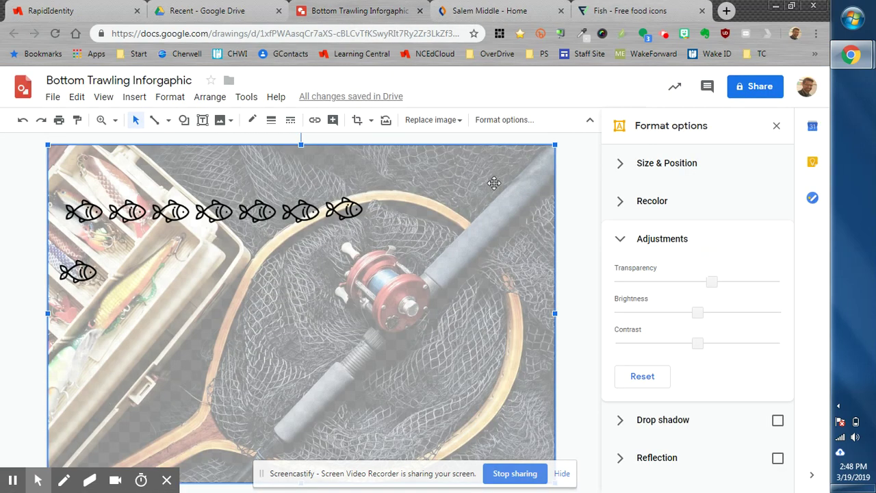
click(202, 121)
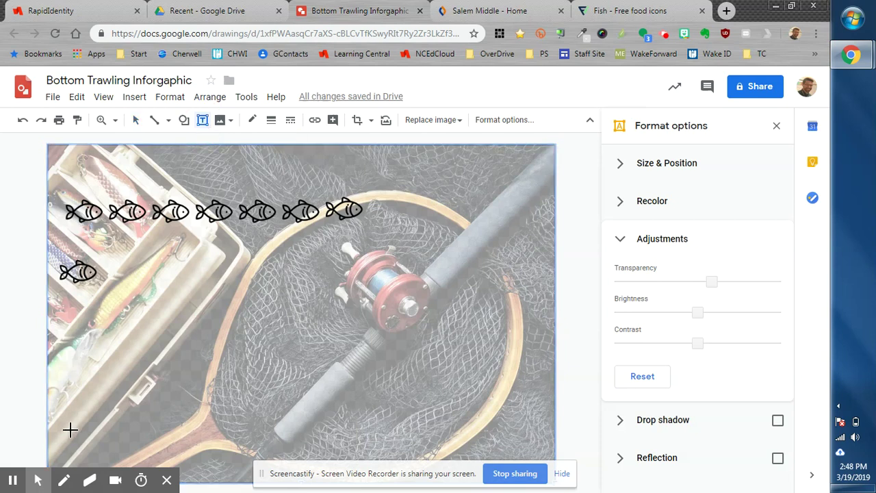
drag(57, 444, 189, 460)
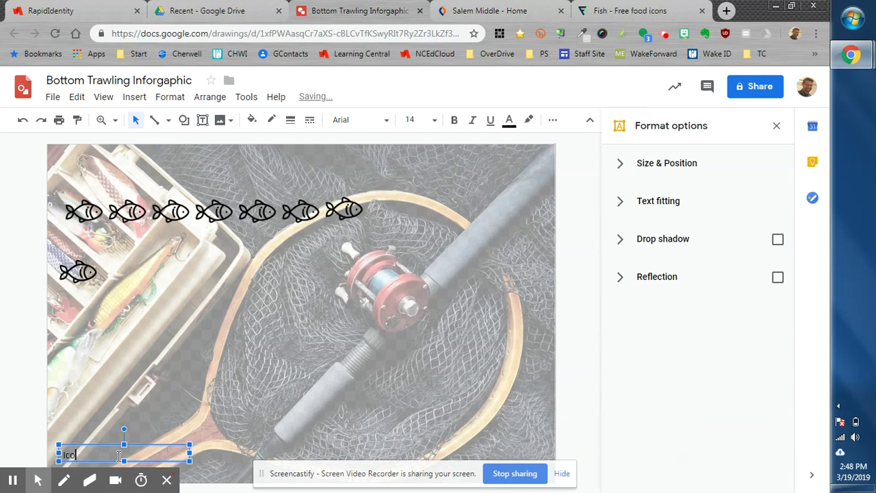
text(Icon made by Freepik from fa)
text(aticon.com)
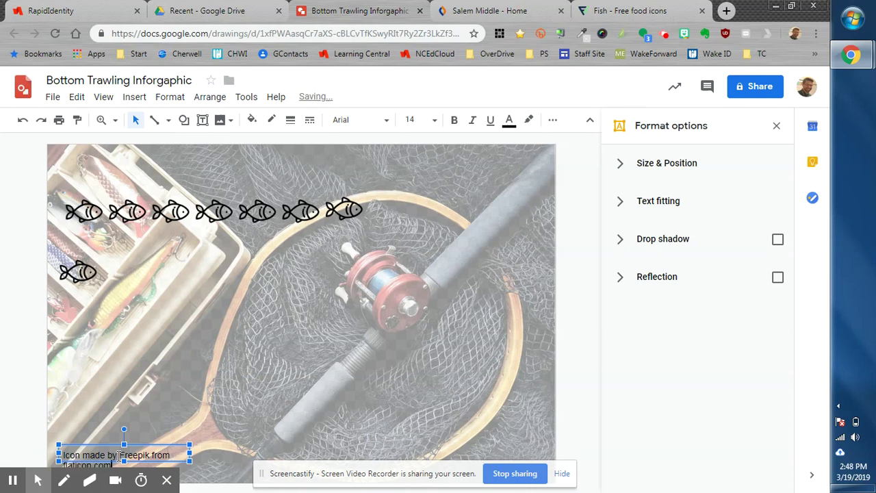
- Set the attribution text to font size 9 and move its text box slightly lower
click(166, 450)
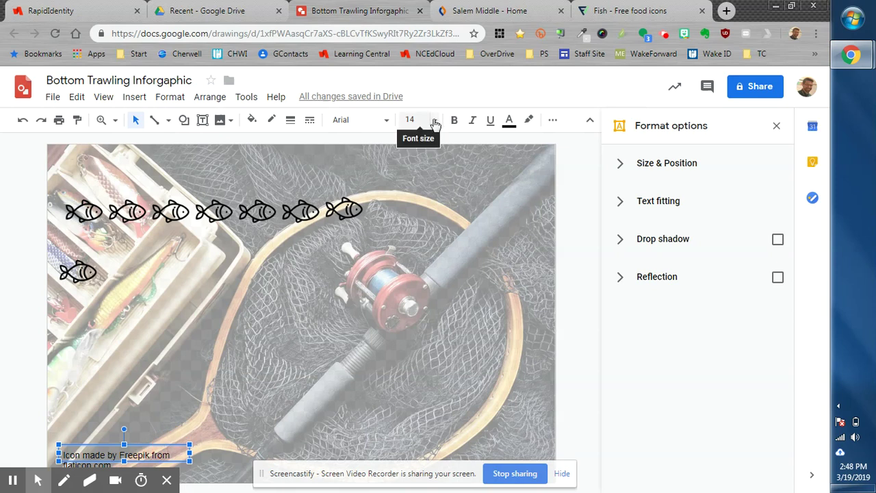
click(418, 120)
click(414, 204)
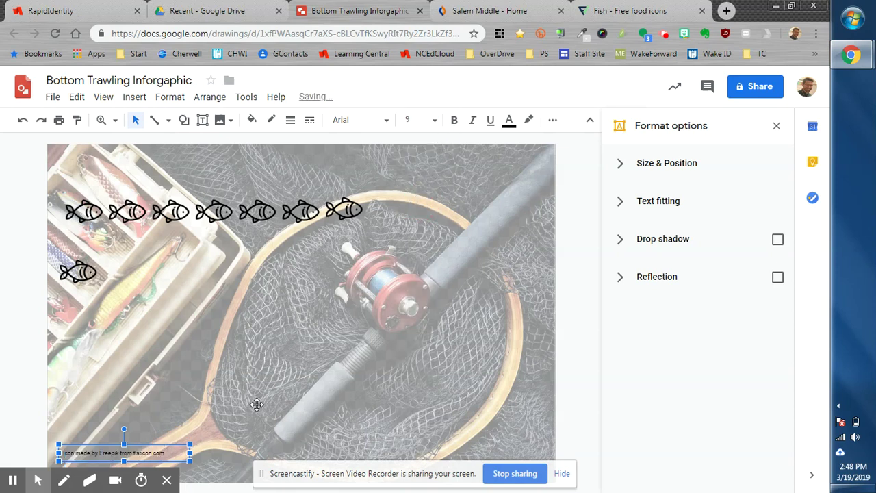
click(159, 444)
drag(159, 444, 158, 448)
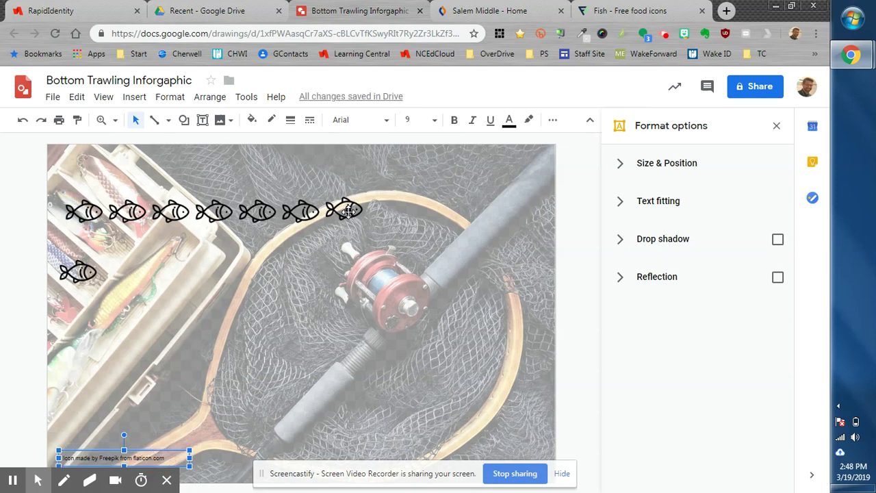
- Align the seventh fish with the row and place the last loose copy beside it as the eighth fish
click(348, 212)
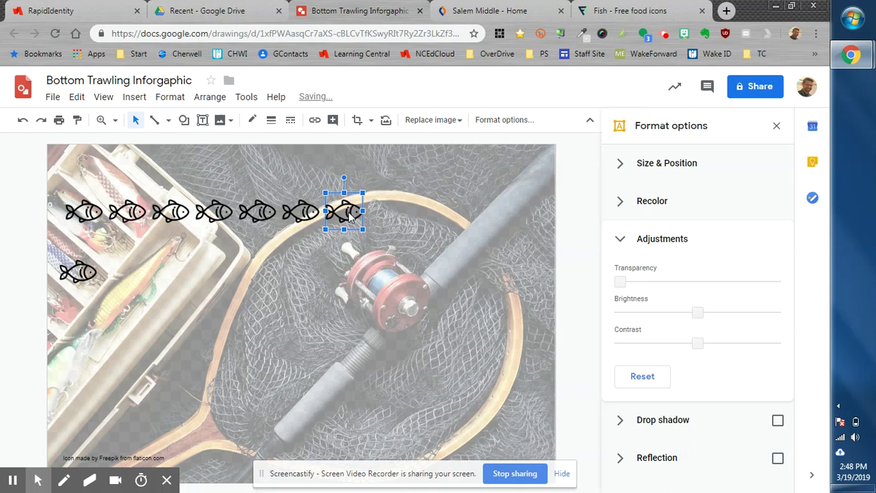
drag(81, 272, 389, 214)
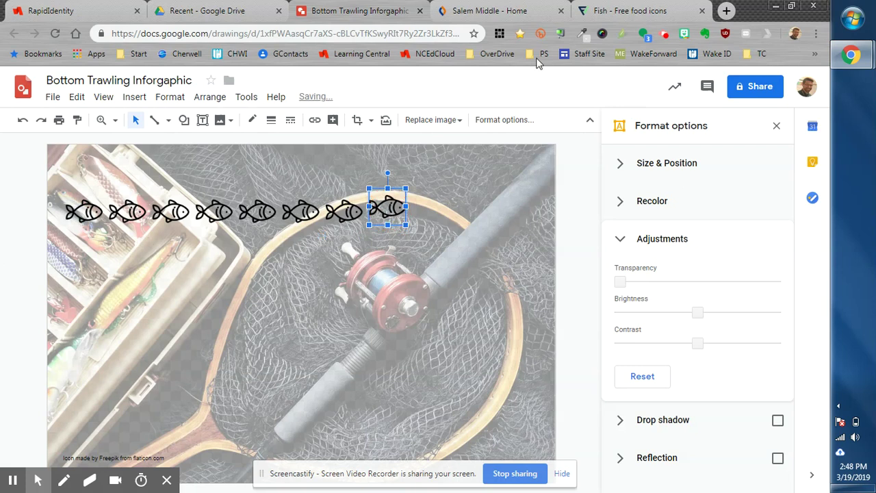
- Switch to Flaticon and search the icons for "dead fish"
click(598, 9)
click(264, 85)
text(dead fish)
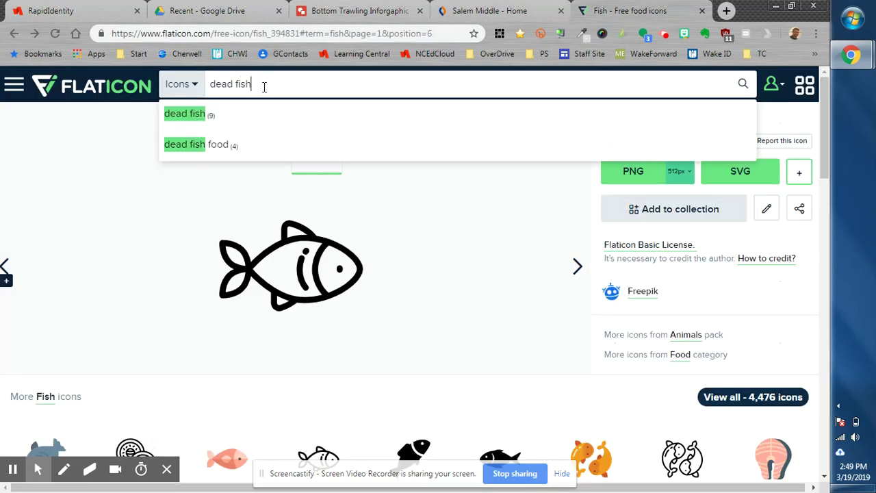
key(Return)
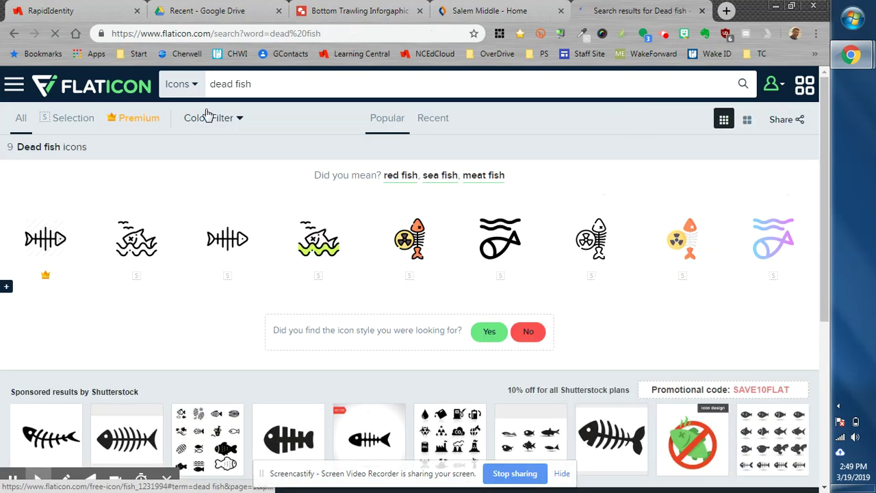
- Search the Flaticon icons for "fish bones" and compare the results with the fish row in the drawing
drag(251, 82, 195, 82)
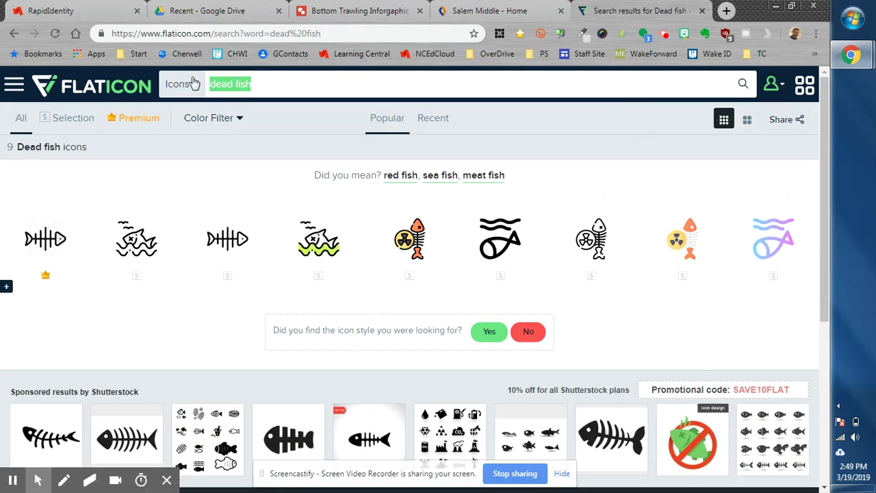
text(fish bones)
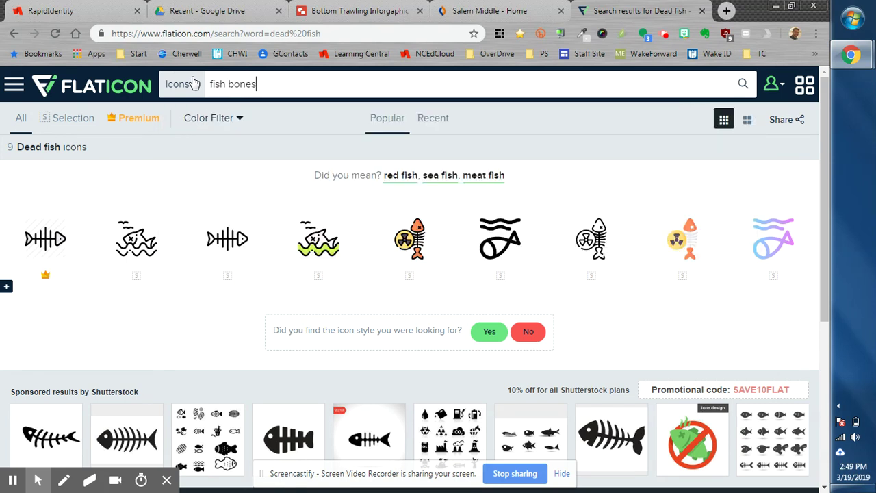
key(Return)
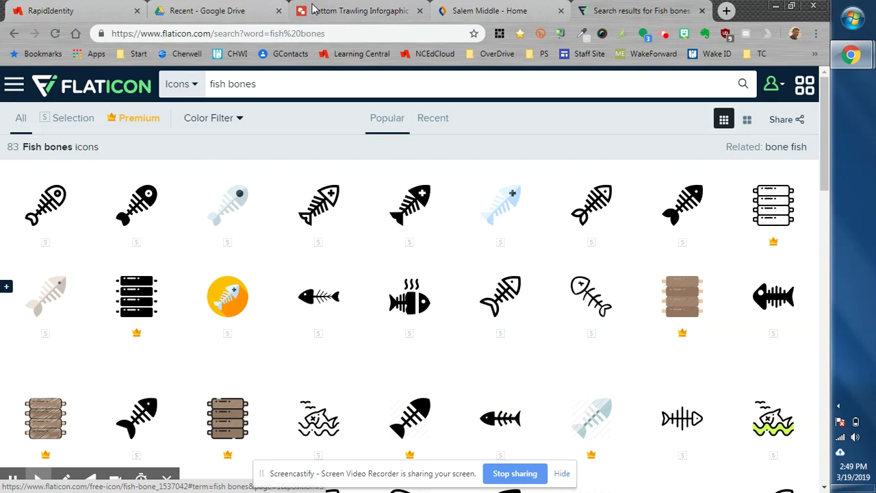
click(357, 11)
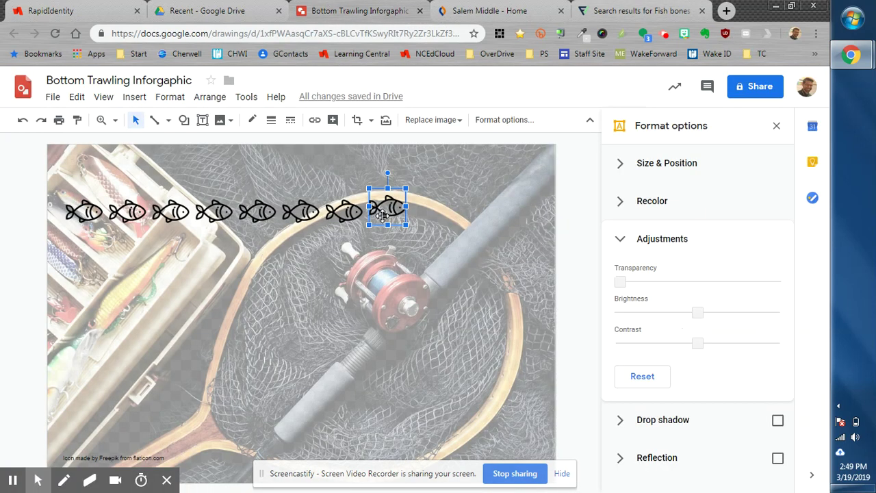
click(611, 8)
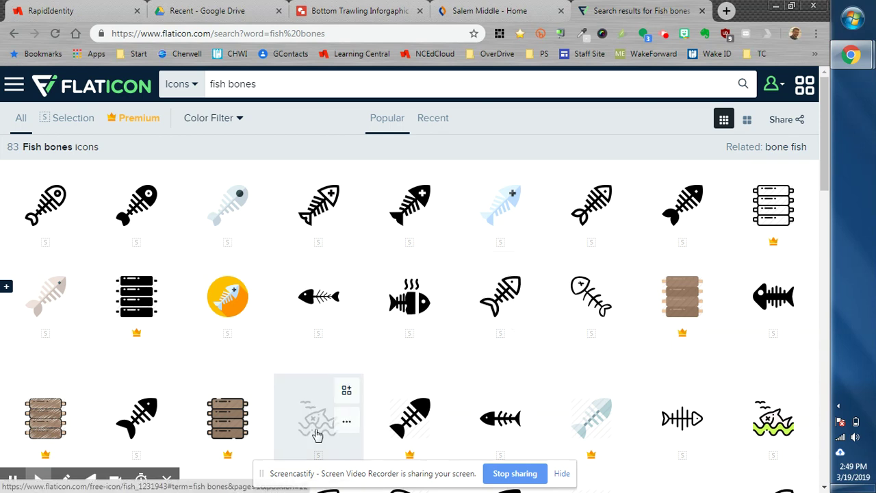
- Open the black outline icon of the dead fish floating in waves from the search results and copy its image
scroll(308, 433, down, 1)
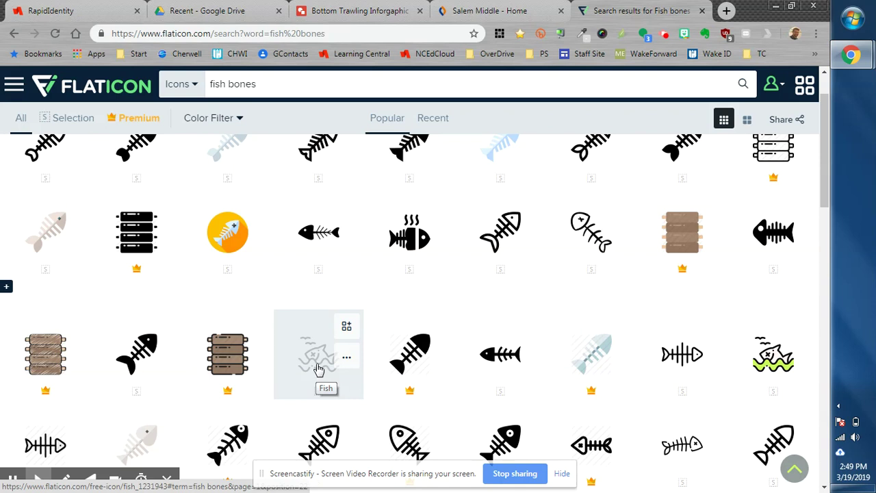
click(319, 370)
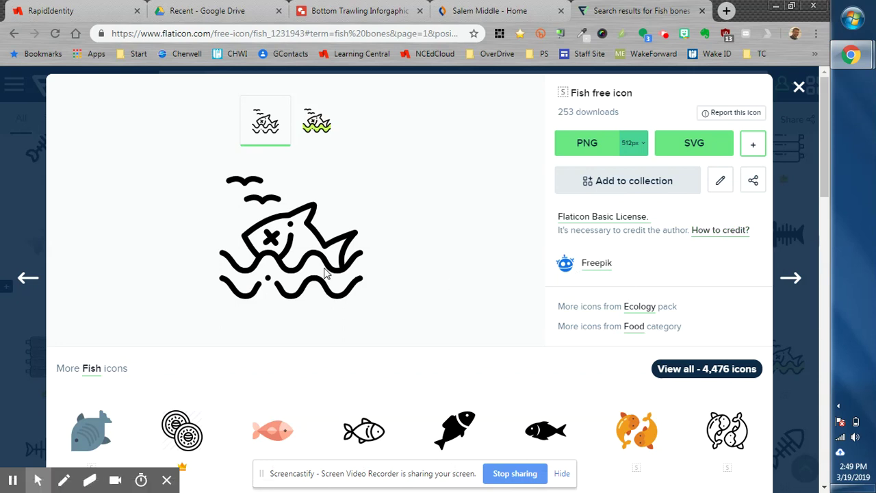
right_click(286, 261)
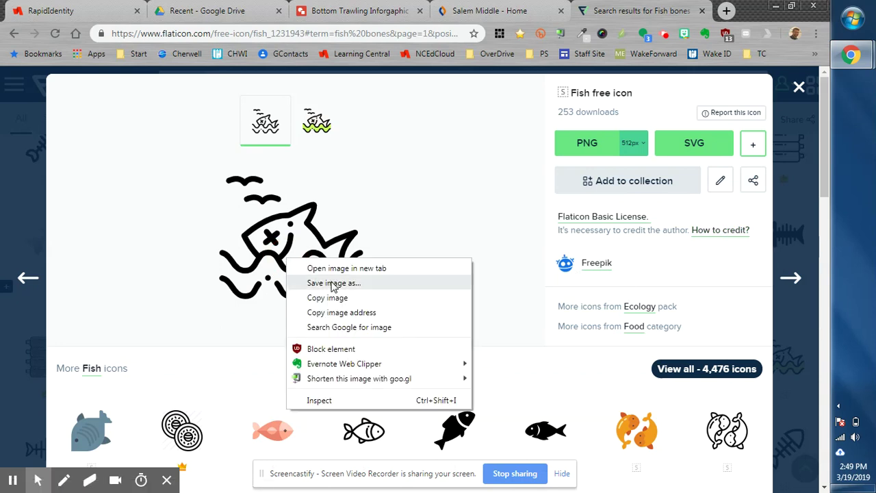
click(327, 298)
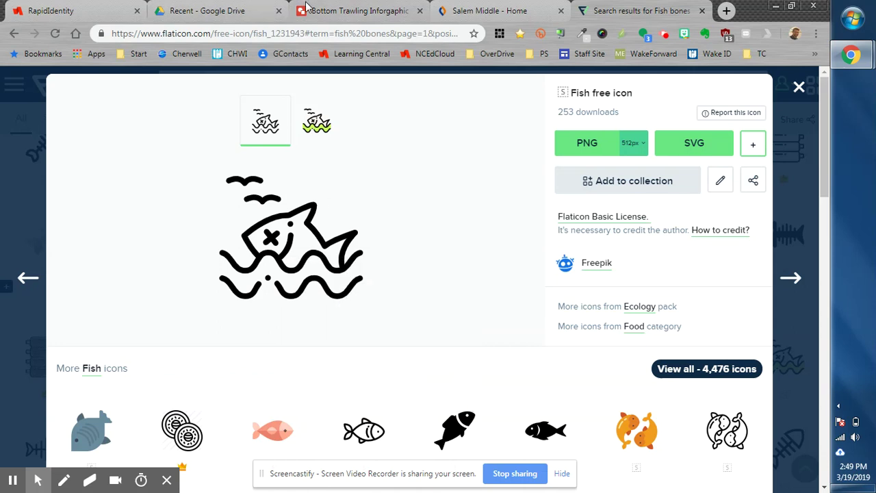
- Switch to the Google Drawings tab, paste the dead fish icon, shrink it to fish size and place it under the first fish
click(360, 10)
right_click(194, 310)
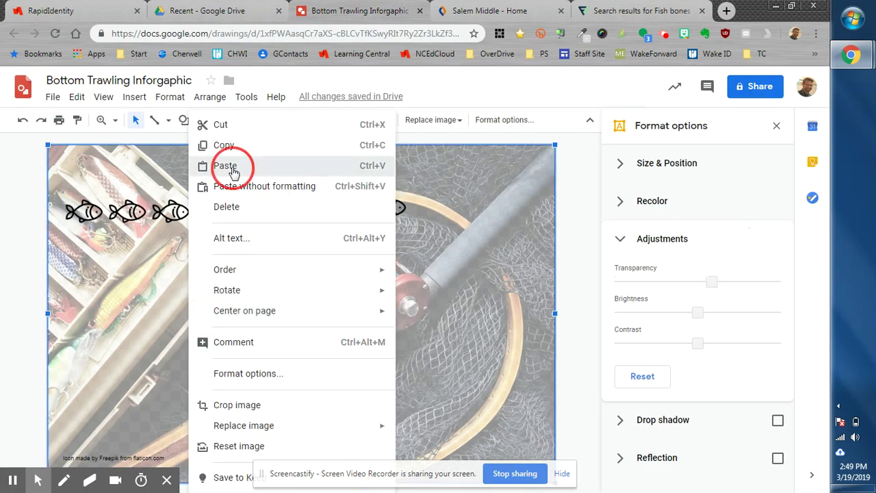
click(222, 165)
drag(473, 157, 201, 399)
drag(192, 430, 110, 258)
drag(153, 313, 104, 262)
click(152, 283)
click(88, 247)
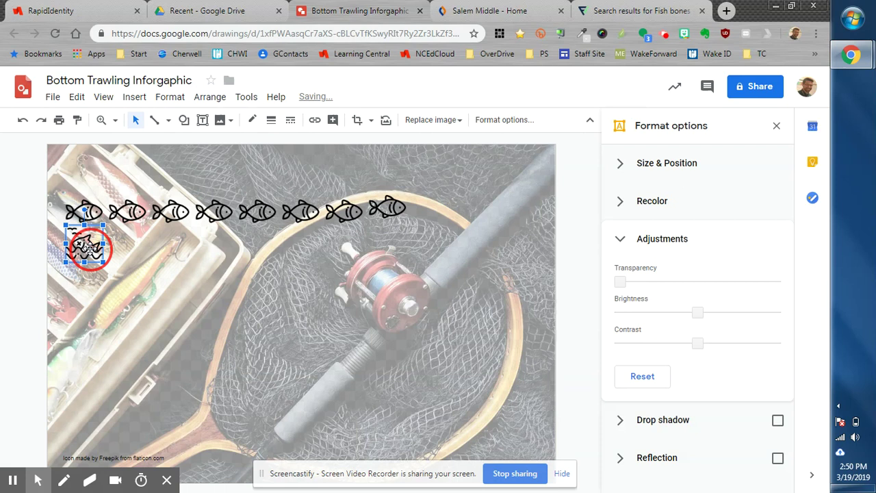
- Duplicate the dead fish icon and line up the copies under the second, third and fourth fish
drag(91, 253, 219, 249)
drag(121, 239, 133, 253)
click(212, 252)
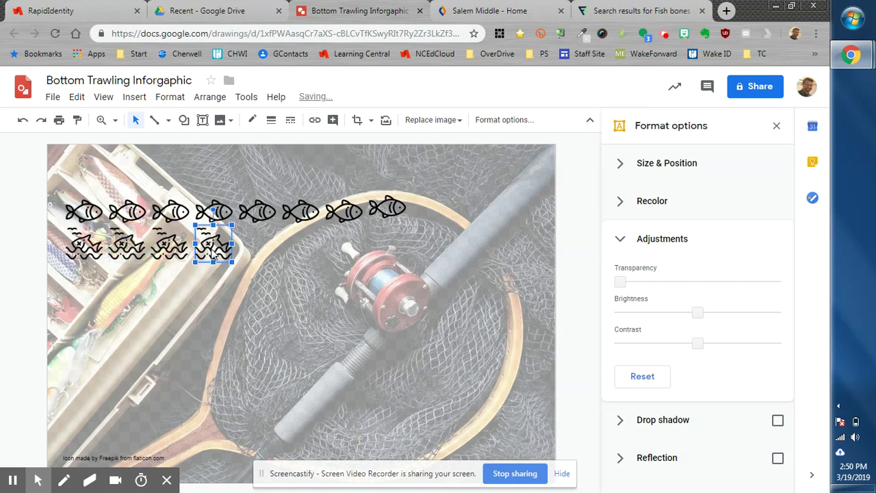
mouse_move(39, 487)
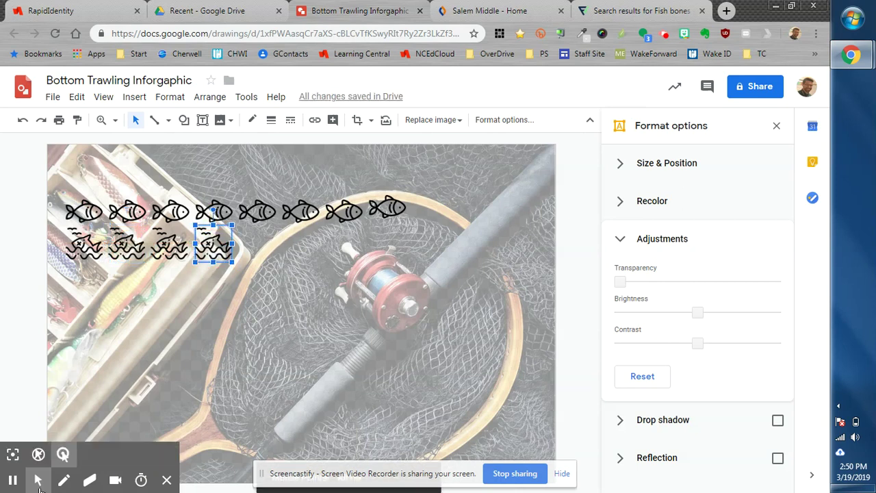